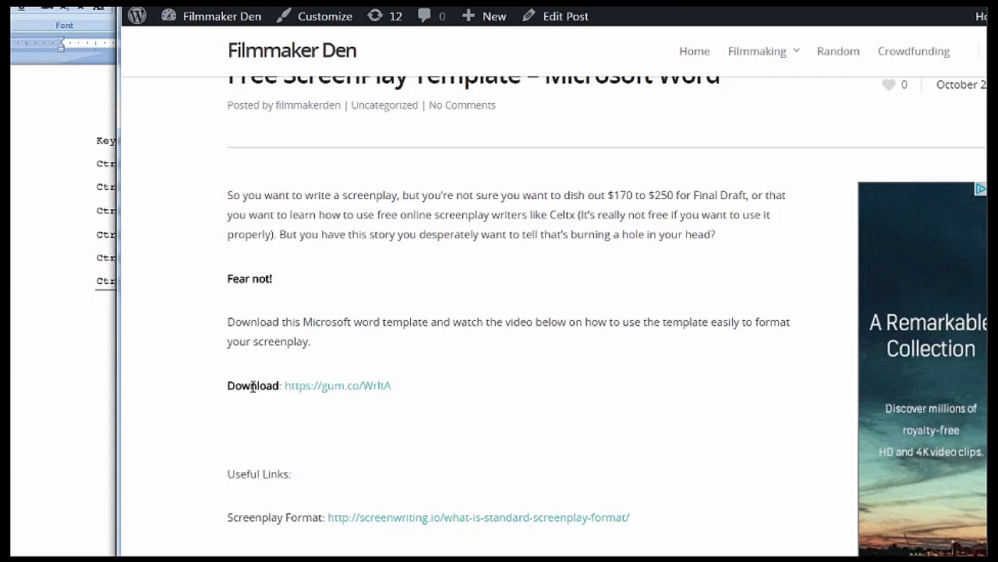
Open the screenplay template's Gumroad page through the download link in the article.
{"action": "left_click", "coordinate": [329, 390]}
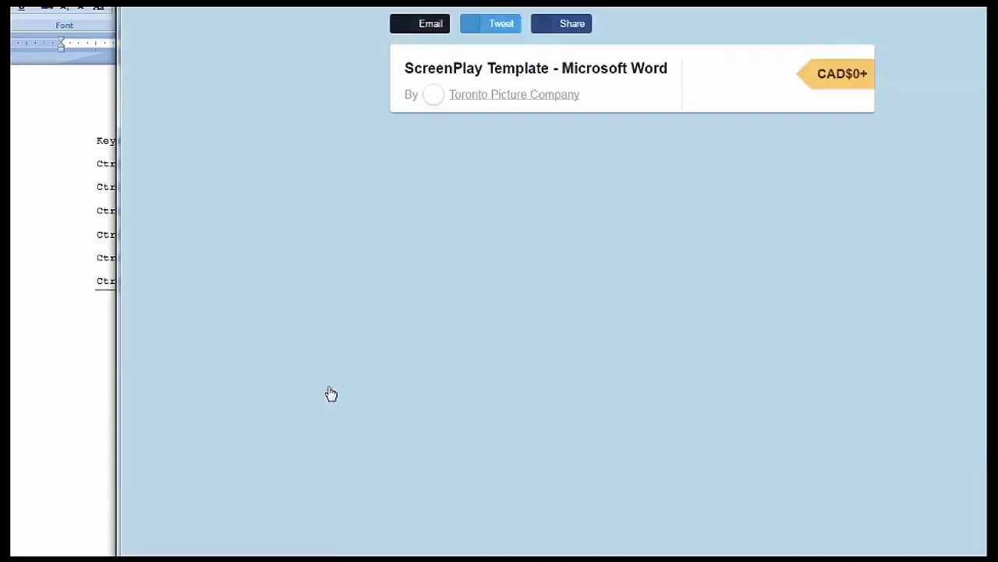
{"action": "scroll", "coordinate": [597, 162], "scroll_direction": "up", "scroll_amount": 2}
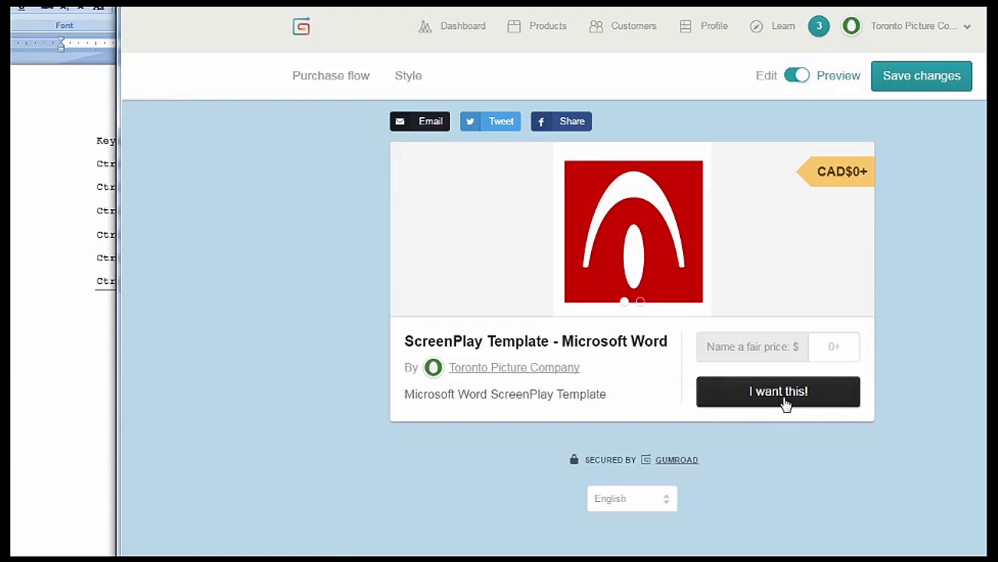
{"action": "left_click", "coordinate": [787, 403]}
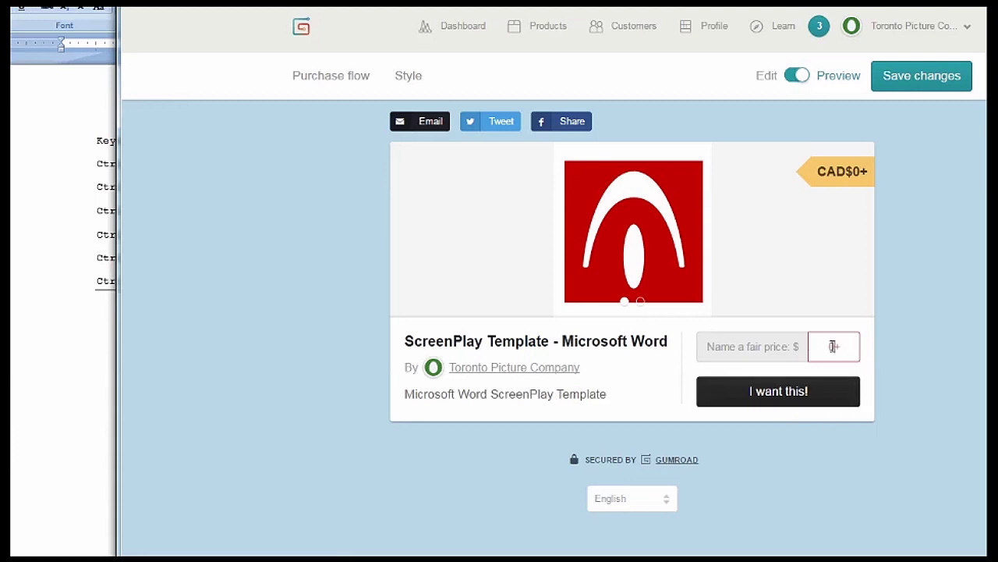
{"action": "type", "text": "0"}
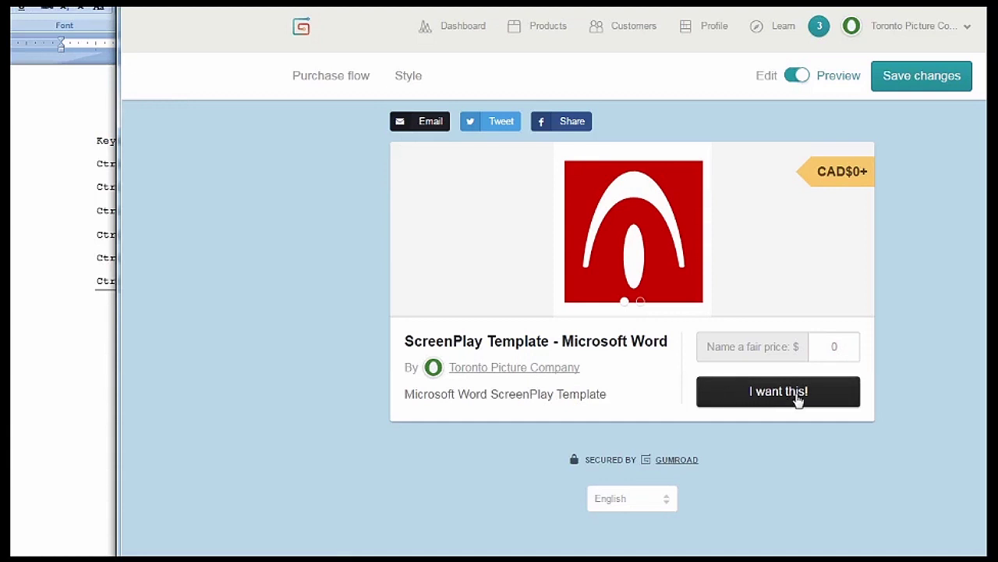
{"action": "left_click_drag", "start_coordinate": [843, 356], "coordinate": [785, 352]}
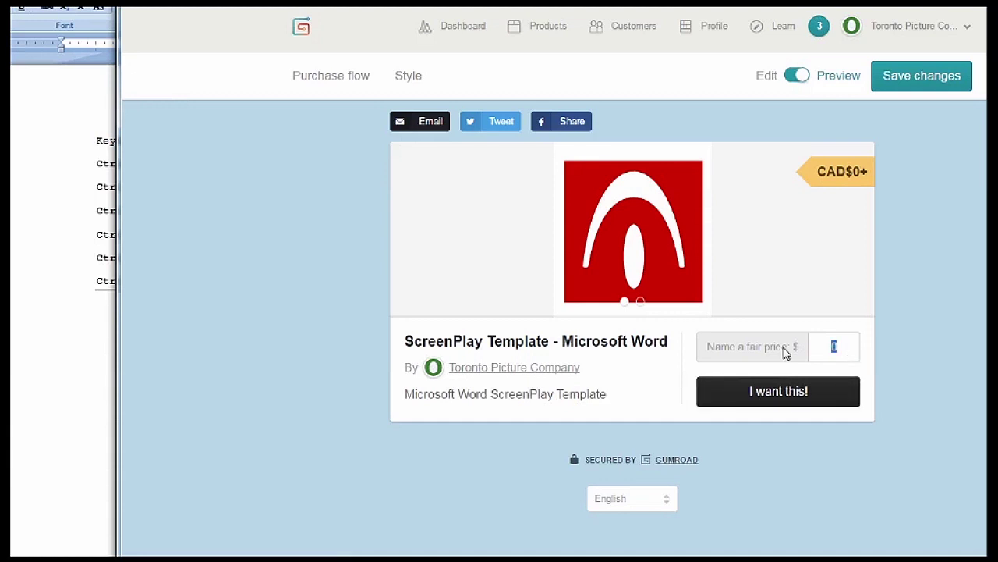
{"action": "type", "text": "5"}
{"action": "left_click_drag", "start_coordinate": [850, 350], "coordinate": [793, 355]}
{"action": "left_click", "coordinate": [772, 394]}
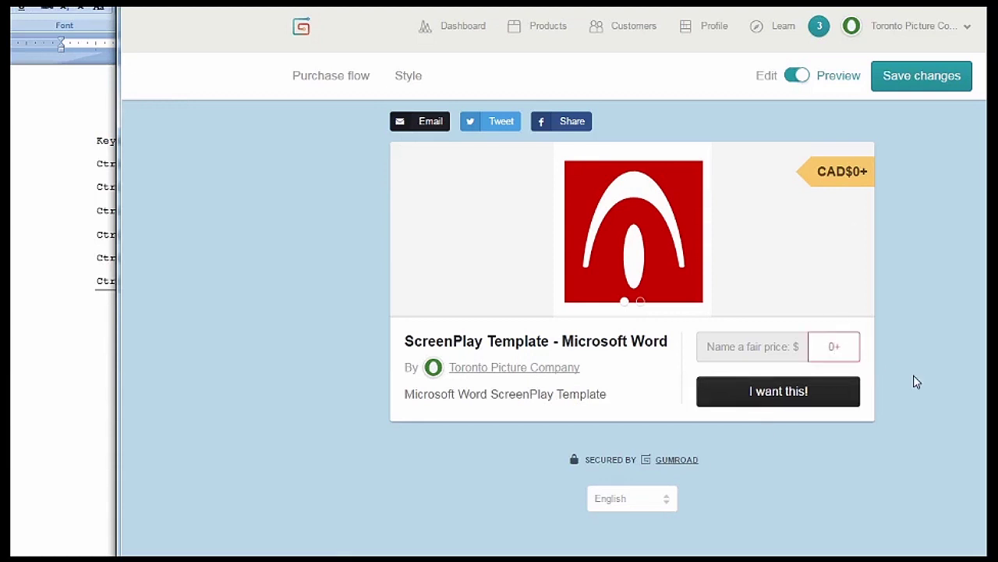
Name a price of $0 for the ScreenPlay Template and request it.
{"action": "type", "text": "0"}
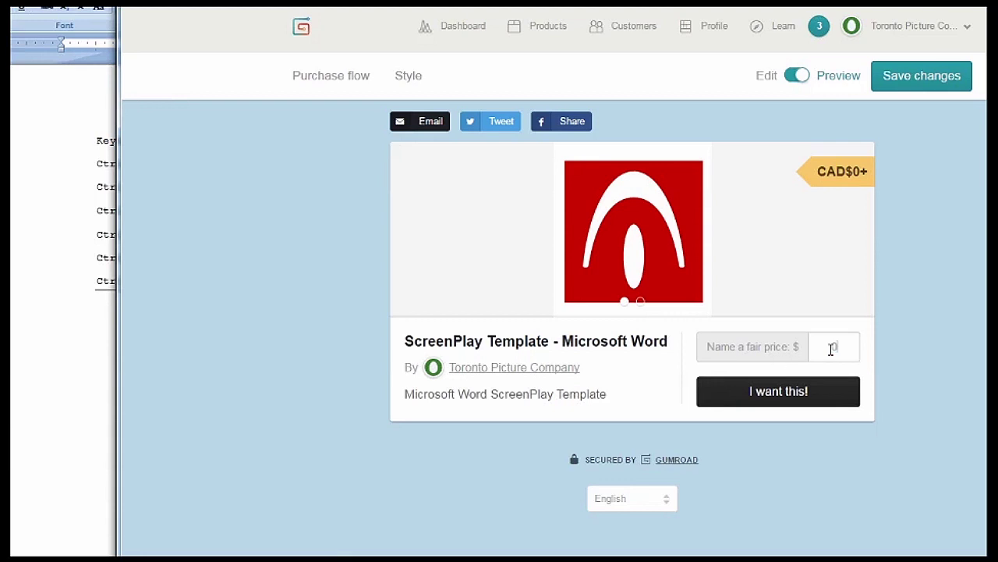
{"action": "left_click", "coordinate": [813, 402]}
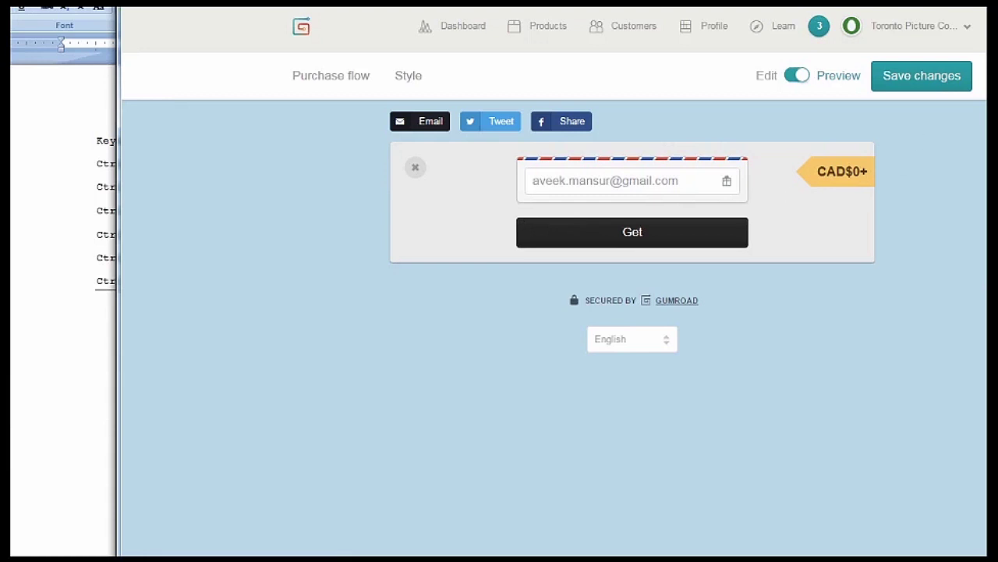
Switch to the screenplay template document in Word and show the full list of styles beside the page.
{"action": "key", "text": "alt+Tab"}
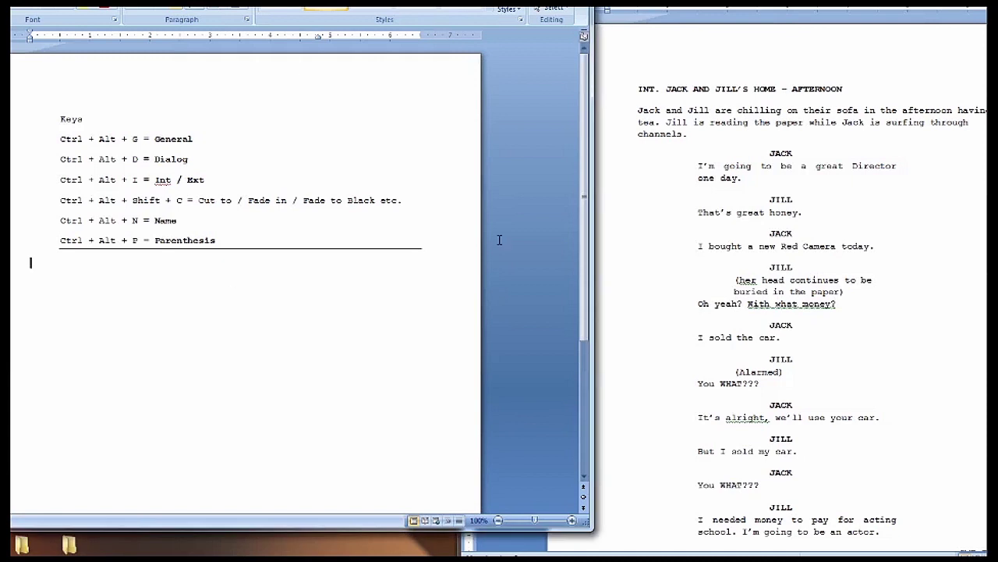
{"action": "left_click", "coordinate": [800, 111]}
{"action": "left_click", "coordinate": [137, 145]}
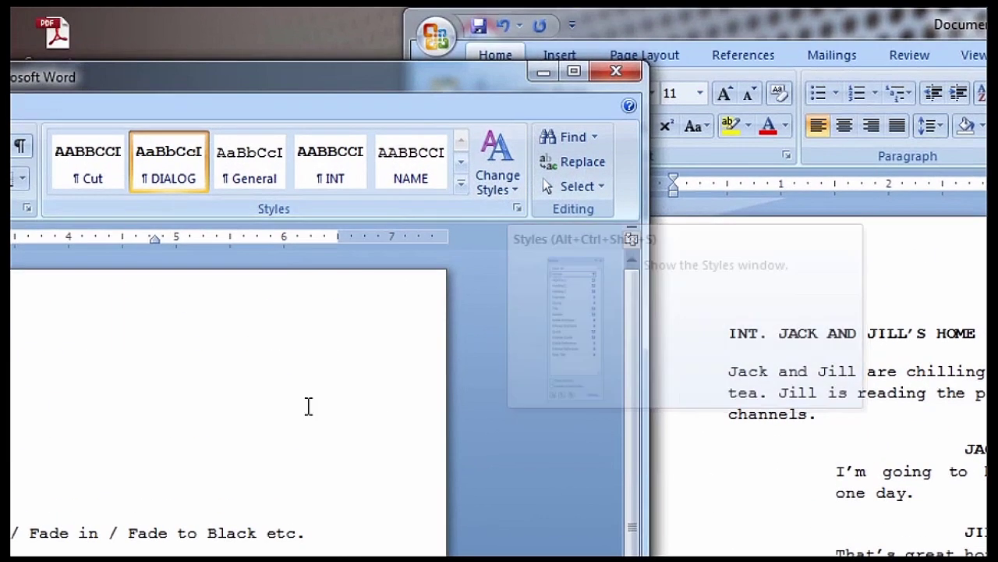
{"action": "left_click", "coordinate": [518, 209]}
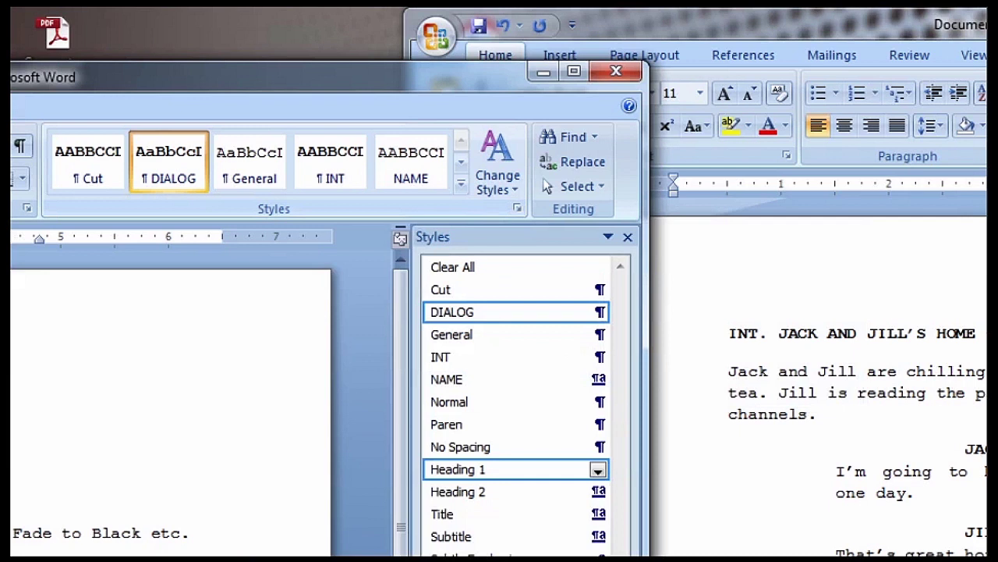
{"action": "left_click", "coordinate": [518, 209]}
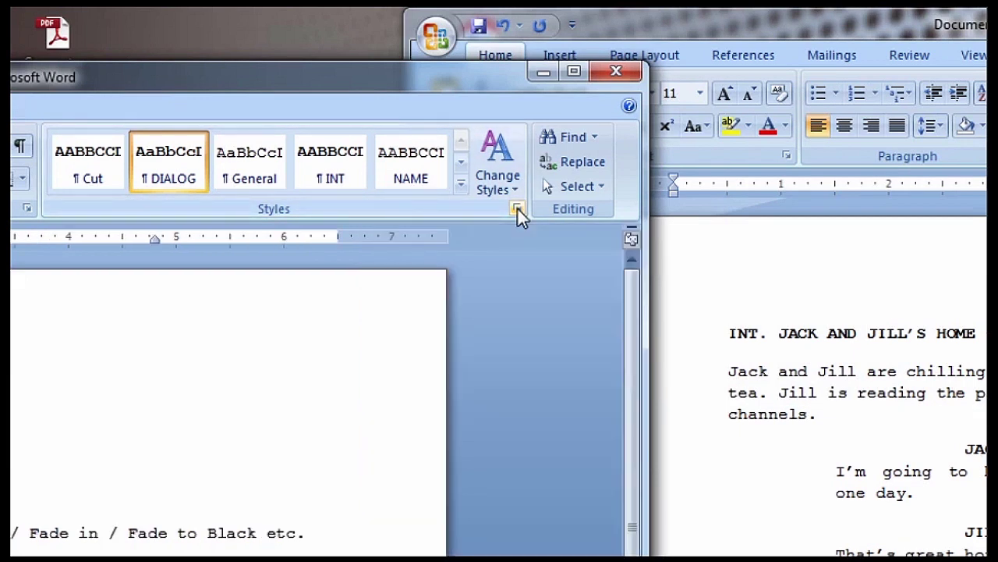
{"action": "left_click", "coordinate": [518, 209]}
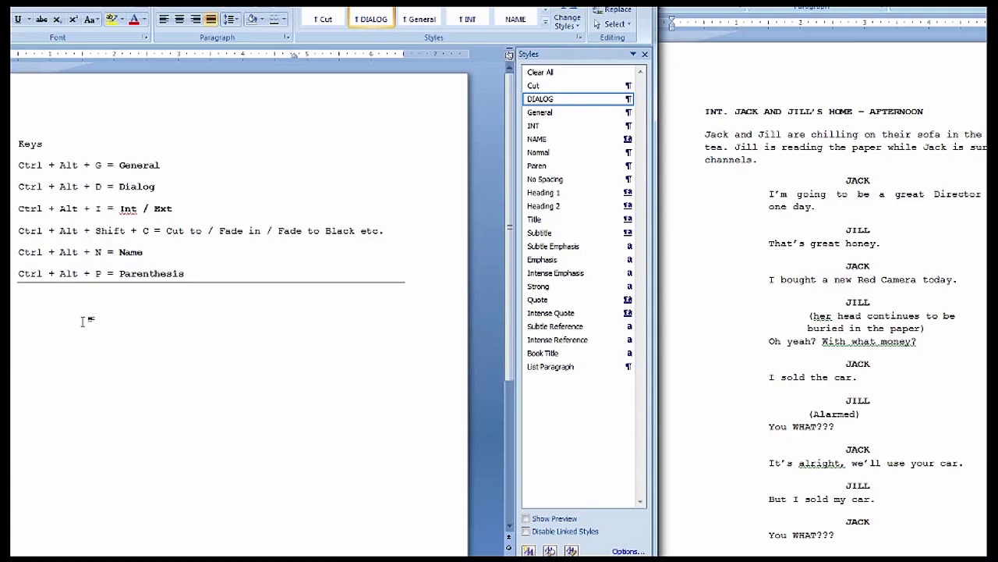
Add the transition "FADE IN:" in the Cut style below the list of keys.
{"action": "key", "text": "ctrl+alt+shift+c"}
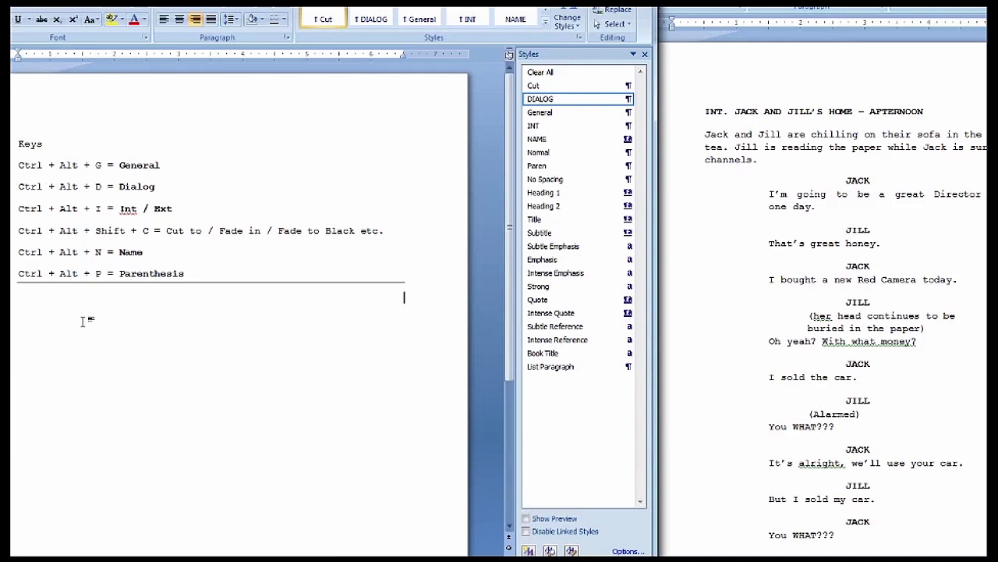
{"action": "type", "text": "FADE"}
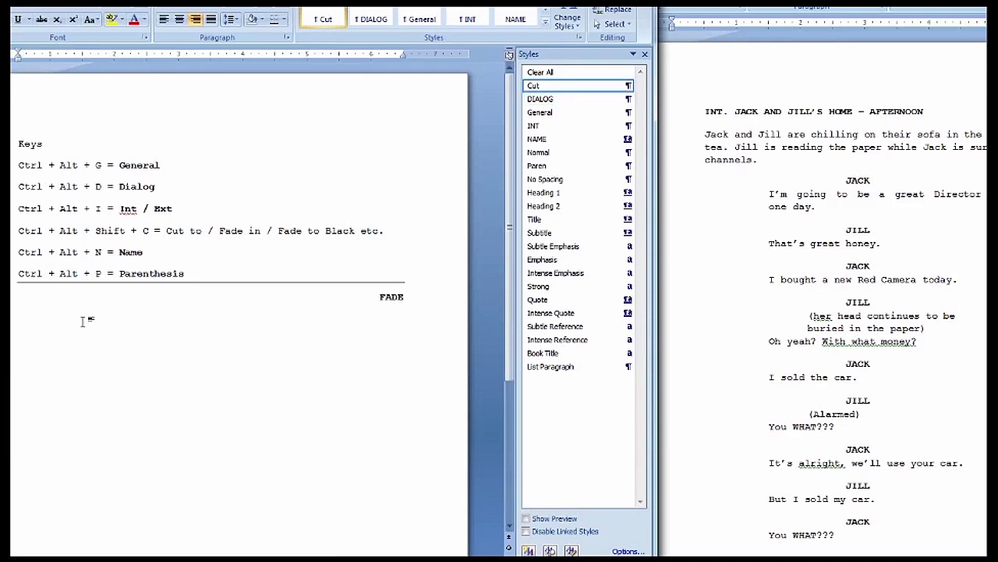
{"action": "type", "text": " IN:"}
{"action": "type", "text": "LKASDLKJFAKSD"}
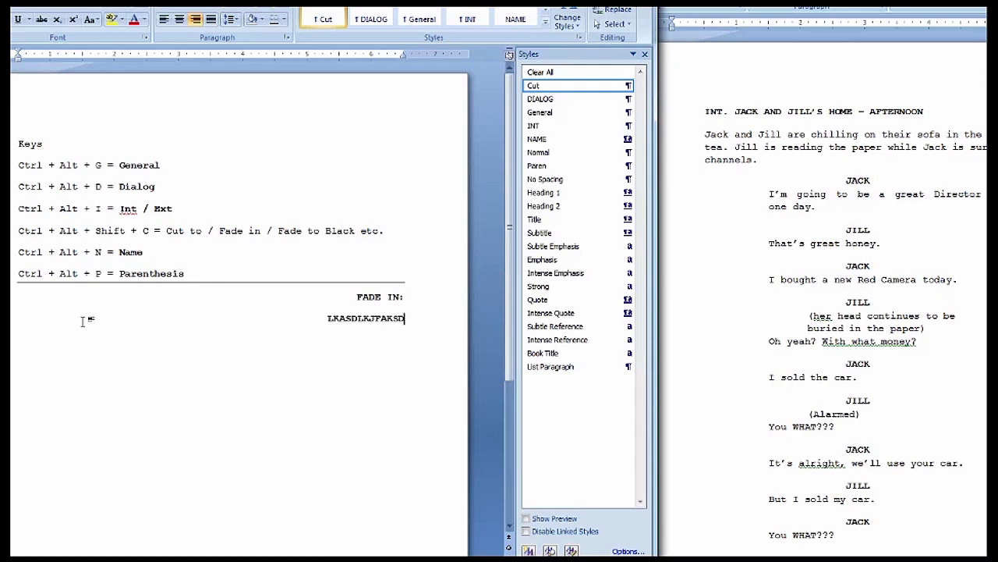
{"action": "key", "text": "BackSpace"}
{"action": "key", "text": "BackSpace"}
{"action": "key", "text": "BackSpace"}
{"action": "key", "text": "BackSpace"}
{"action": "key", "text": "BackSpace"}
{"action": "key", "text": "BackSpace"}
{"action": "key", "text": "BackSpace"}
{"action": "key", "text": "BackSpace"}
{"action": "key", "text": "BackSpace"}
{"action": "key", "text": "BackSpace"}
{"action": "key", "text": "BackSpace"}
{"action": "key", "text": "BackSpace"}
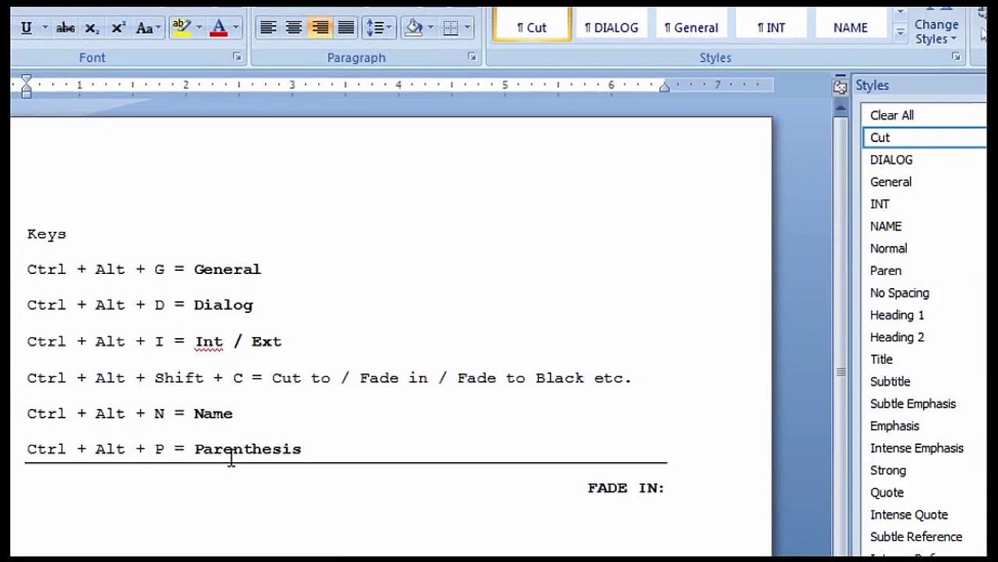
Add the scene heading "INT. JACK AND JILL'S HOME - DAY" in the INT style below the transition.
{"action": "key", "text": "ctrl+alt+i"}
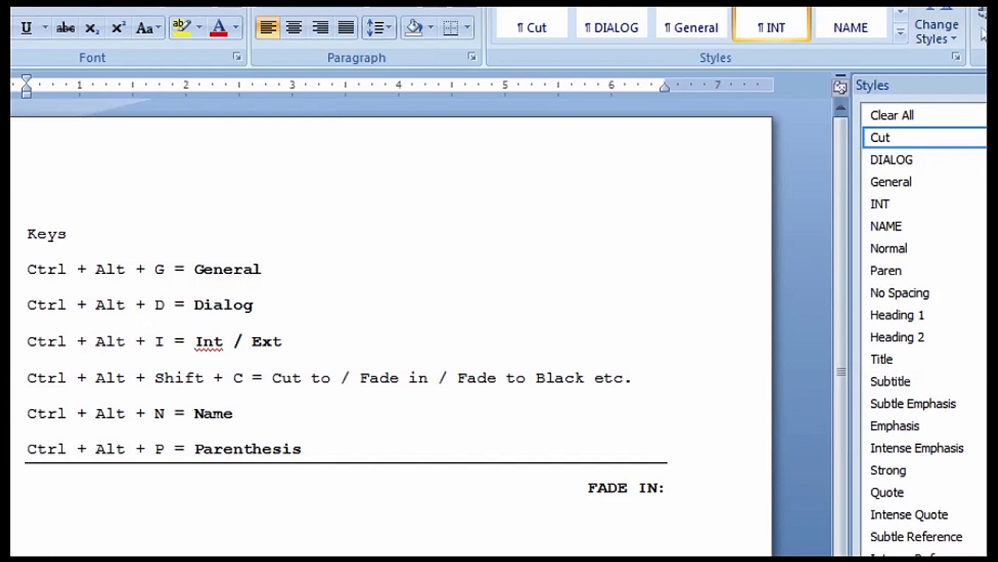
{"action": "type", "text": "JA"}
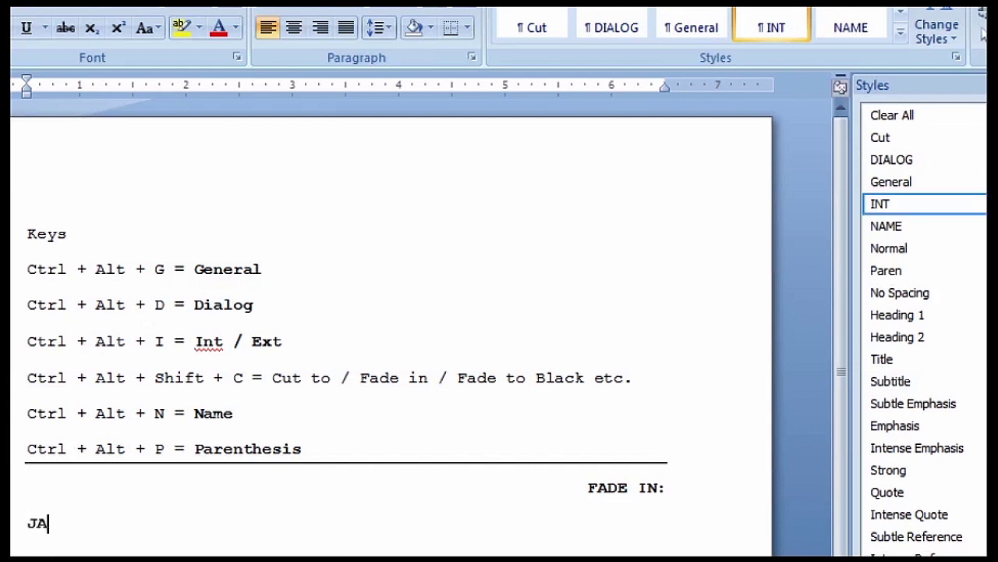
{"action": "key", "text": "BackSpace"}
{"action": "key", "text": "BackSpace"}
{"action": "type", "text": "INT."}
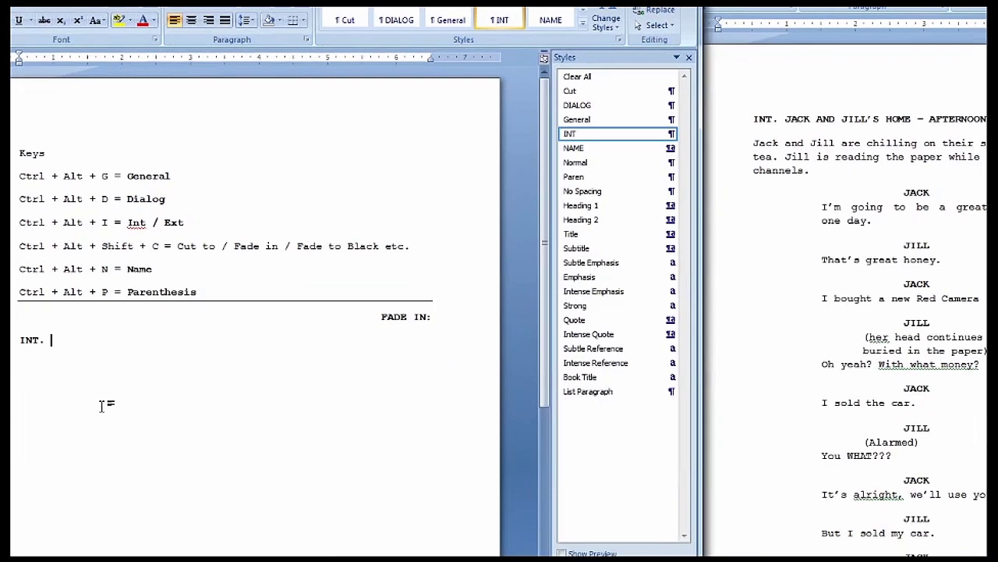
{"action": "type", "text": " JACK AND JI"}
{"action": "type", "text": "LL'S HOME"}
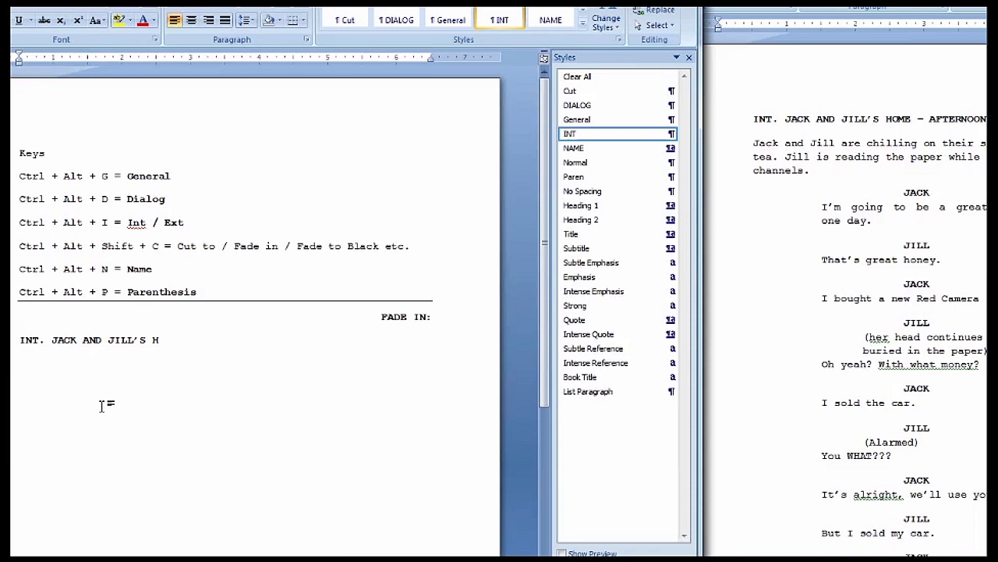
{"action": "type", "text": " - DAY"}
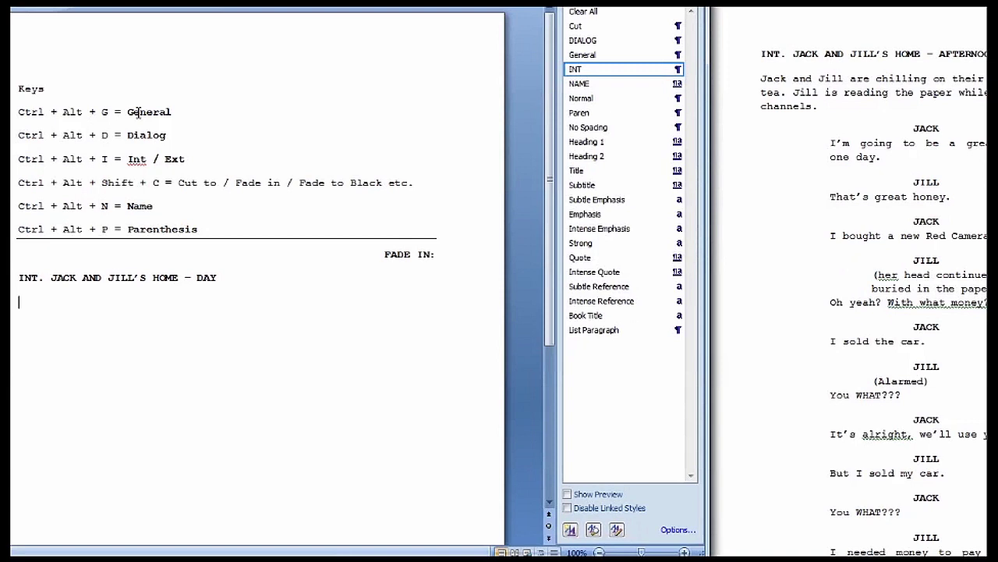
Begin the scene description in the General style: "Jack and Jill are chilling on their sofa in the afternoon having tea".
{"action": "key", "text": "ctrl+alt+g"}
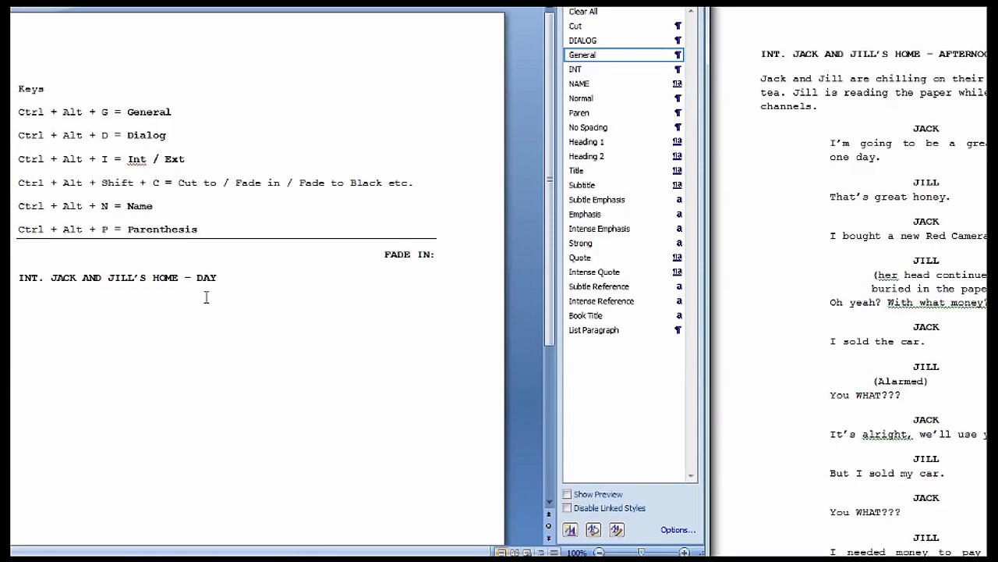
{"action": "left_click", "coordinate": [55, 307]}
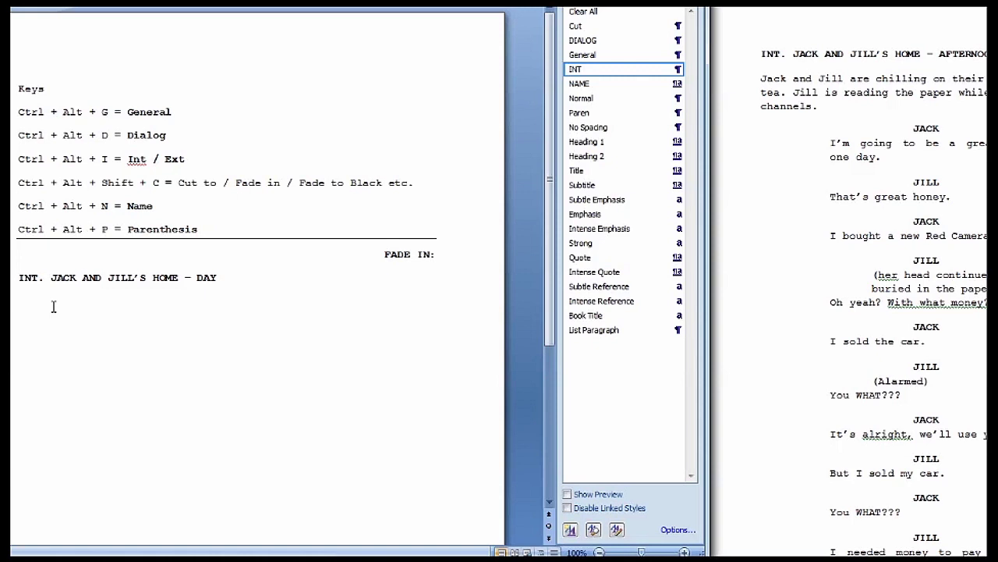
{"action": "key", "text": "ctrl+alt+g"}
{"action": "type", "text": "Jack and J"}
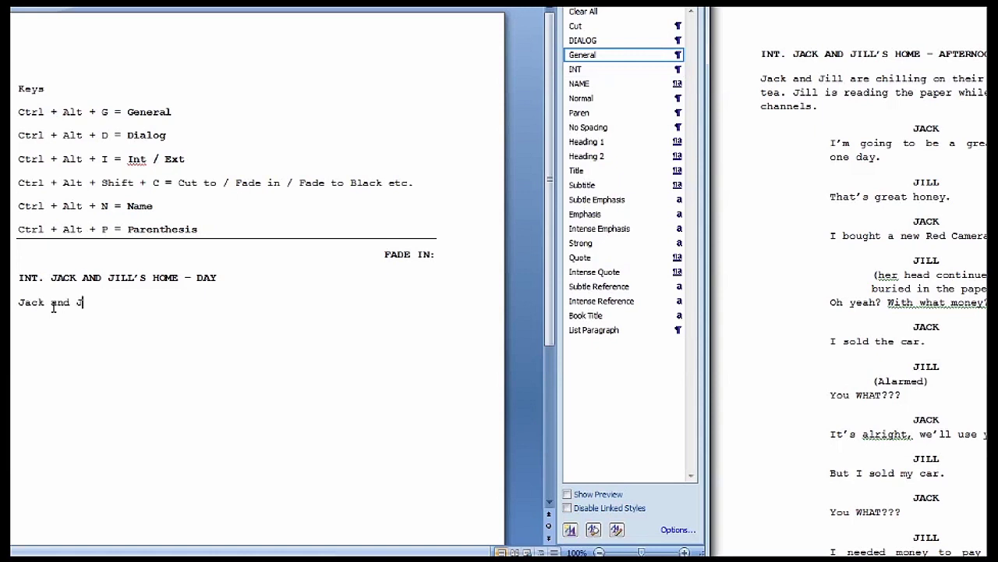
{"action": "type", "text": "ill are chilling on the so"}
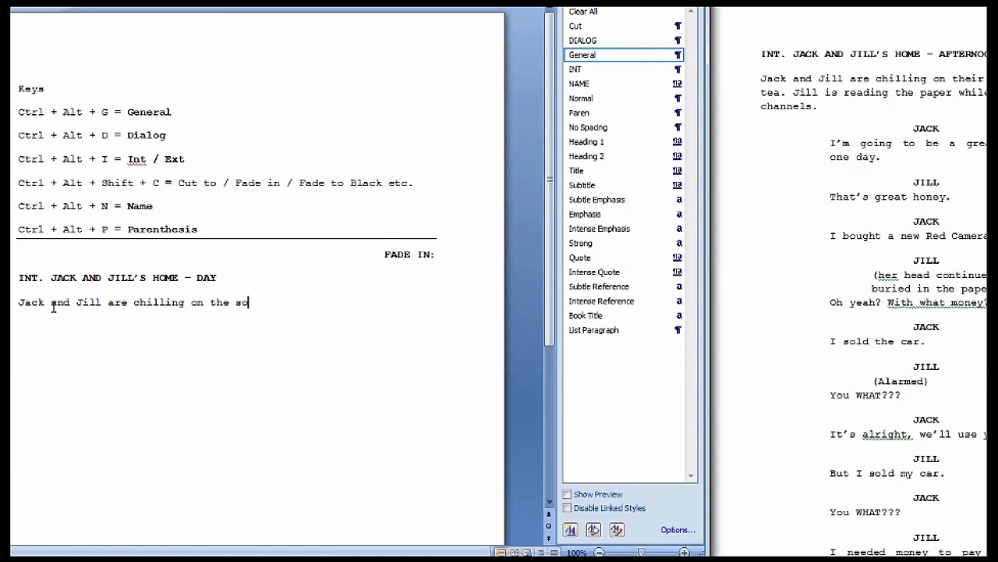
{"action": "key", "text": "BackSpace"}
{"action": "key", "text": "BackSpace"}
{"action": "type", "text": "ir sofa in the afternoon"}
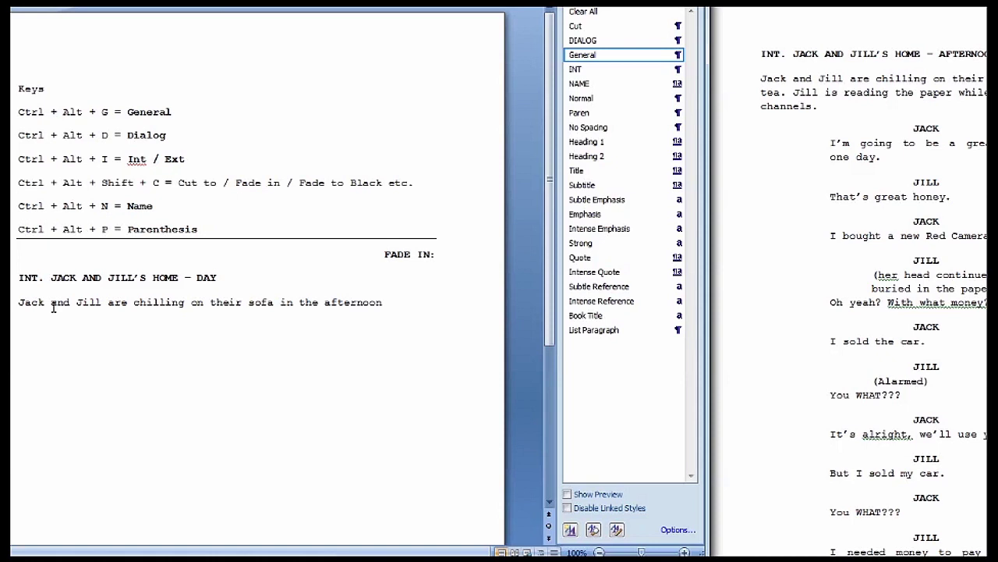
{"action": "type", "text": " having tea"}
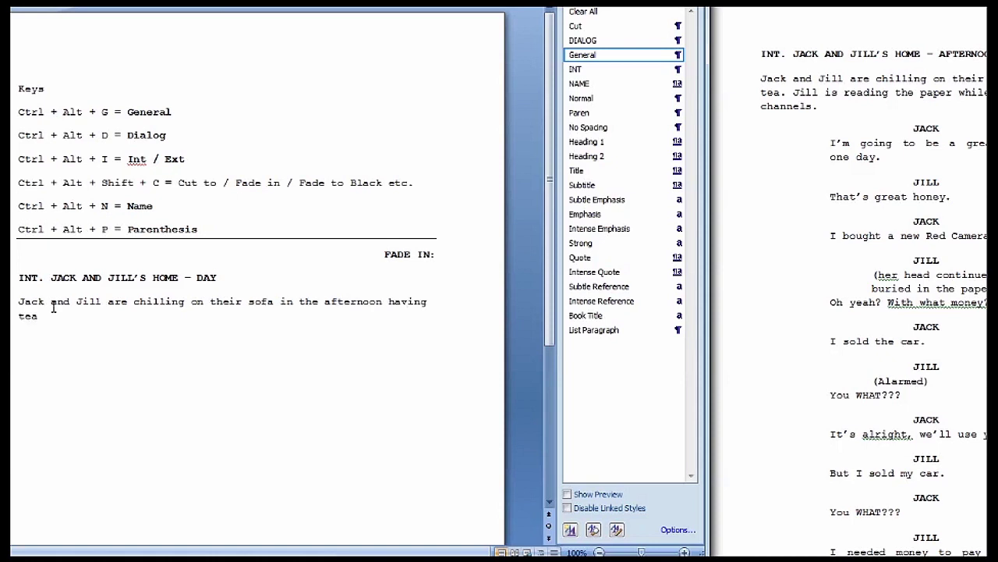
Complete the description with ". Jill is reading the paper while Jack is surfing through channels." and start a new paragraph.
{"action": "type", "text": ". Jill is reading the paper while "}
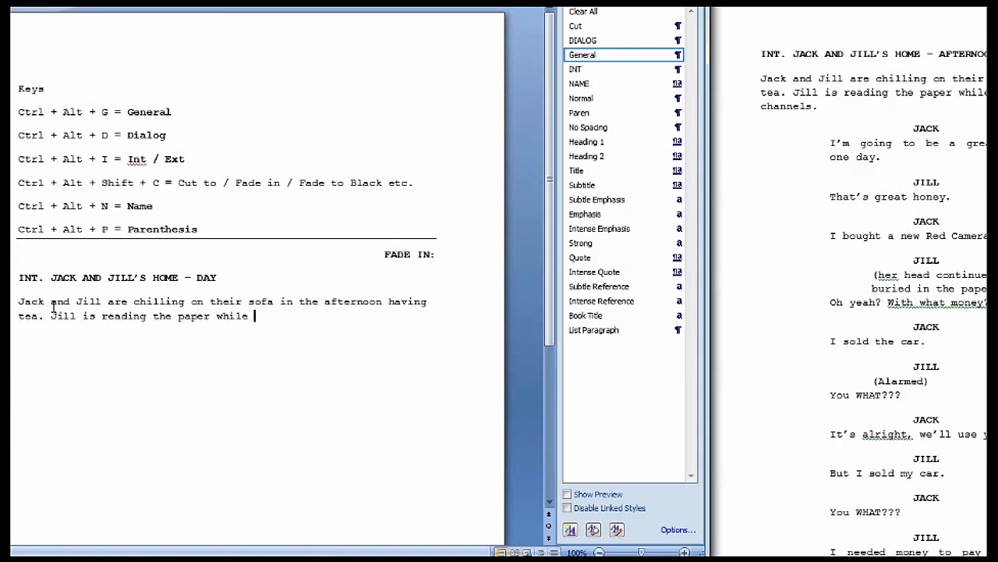
{"action": "type", "text": "Jack is surfing through cha"}
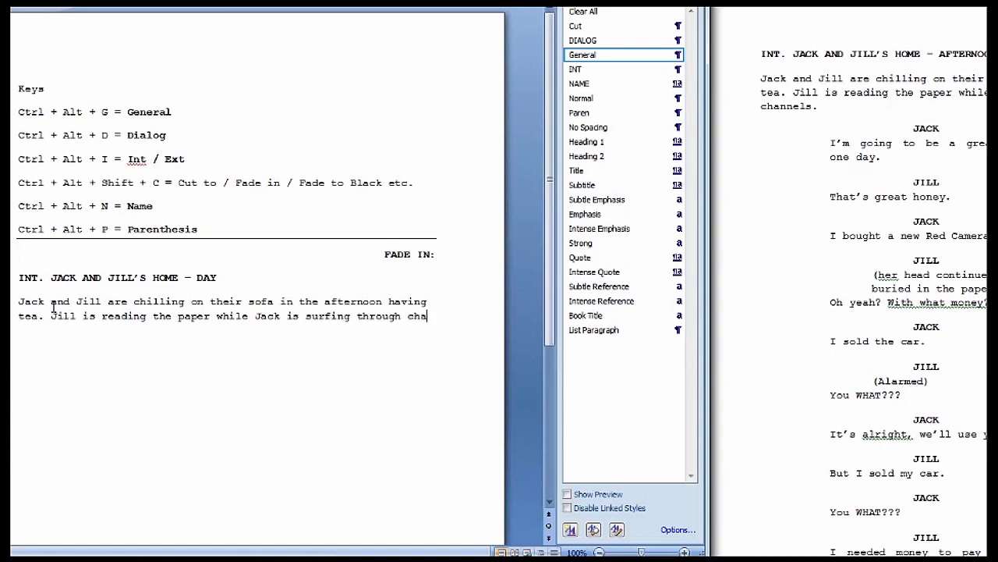
{"action": "type", "text": "nnels."}
{"action": "key", "text": "Return"}
{"action": "type", "text": "slkdfslj;df"}
{"action": "key", "text": "BackSpace"}
{"action": "key", "text": "BackSpace"}
{"action": "key", "text": "BackSpace"}
{"action": "key", "text": "BackSpace"}
{"action": "key", "text": "BackSpace"}
{"action": "key", "text": "BackSpace"}
{"action": "key", "text": "BackSpace"}
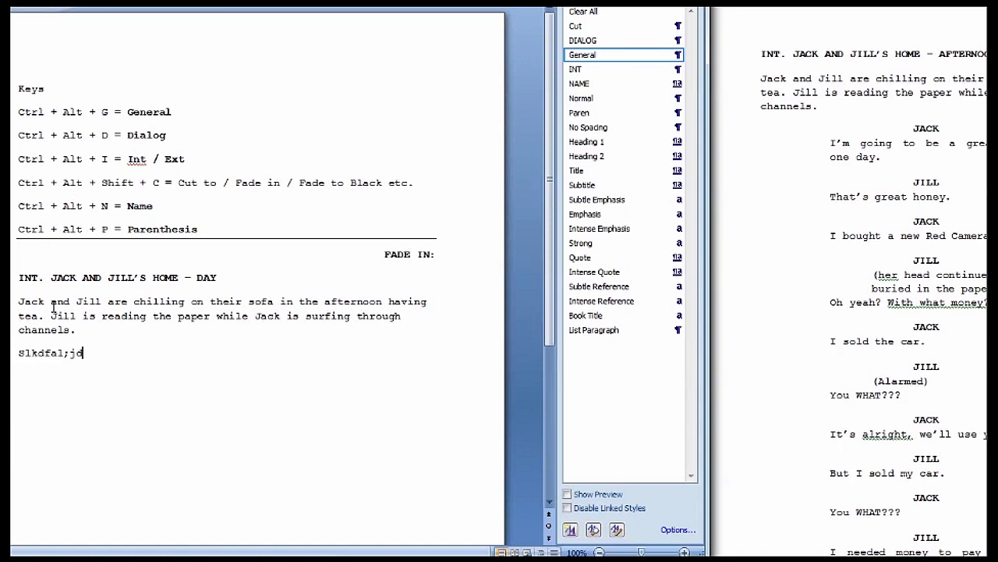
{"action": "key", "text": "BackSpace"}
{"action": "key", "text": "BackSpace"}
{"action": "key", "text": "BackSpace"}
{"action": "key", "text": "BackSpace"}
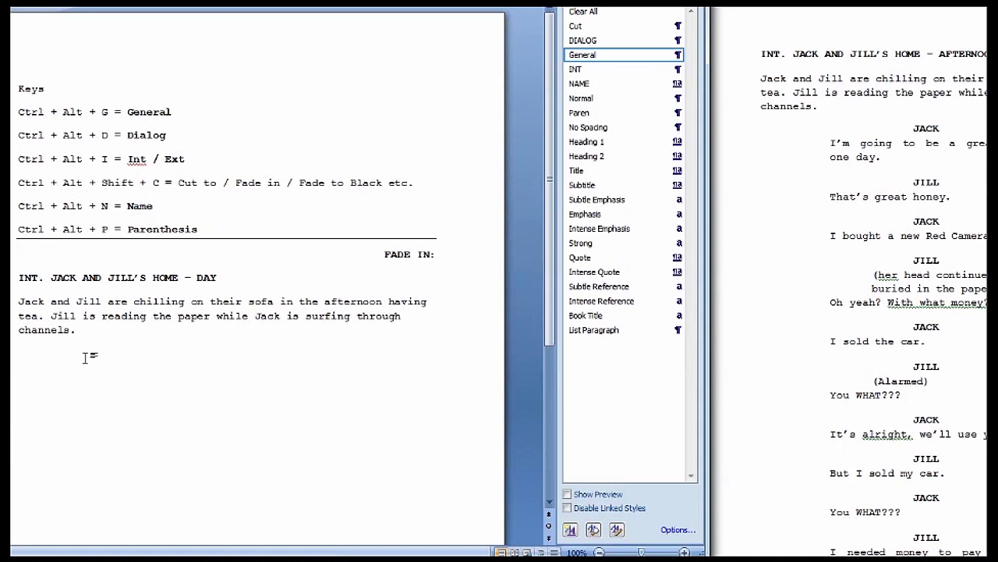
Add the character name "JACK" in the NAME style below the scene description and start a new line.
{"action": "key", "text": "ctrl+alt+n"}
{"action": "type", "text": "JACK"}
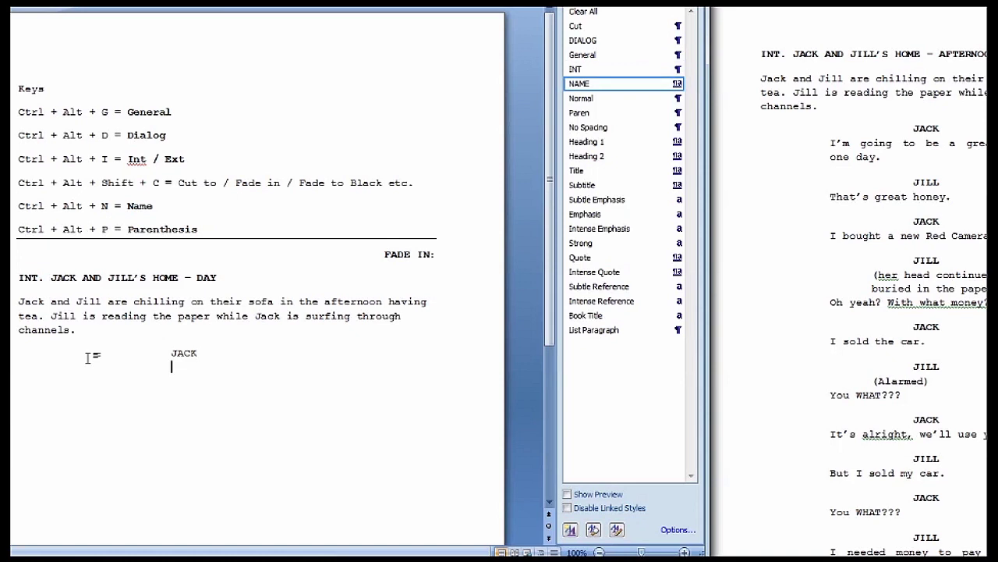
{"action": "key", "text": "Return"}
Enter Jack's line "I'm going to be a great Director one day." in the DIALOG style and start a new paragraph.
{"action": "key", "text": "ctrl+alt+d"}
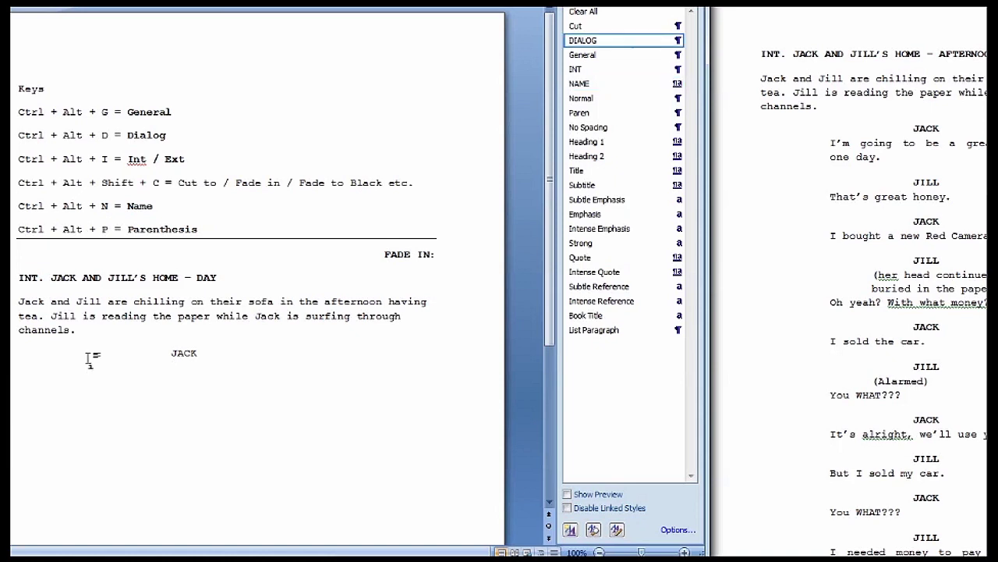
{"action": "type", "text": "I'm "}
{"action": "type", "text": "going to be a great"}
{"action": "type", "text": " Dire"}
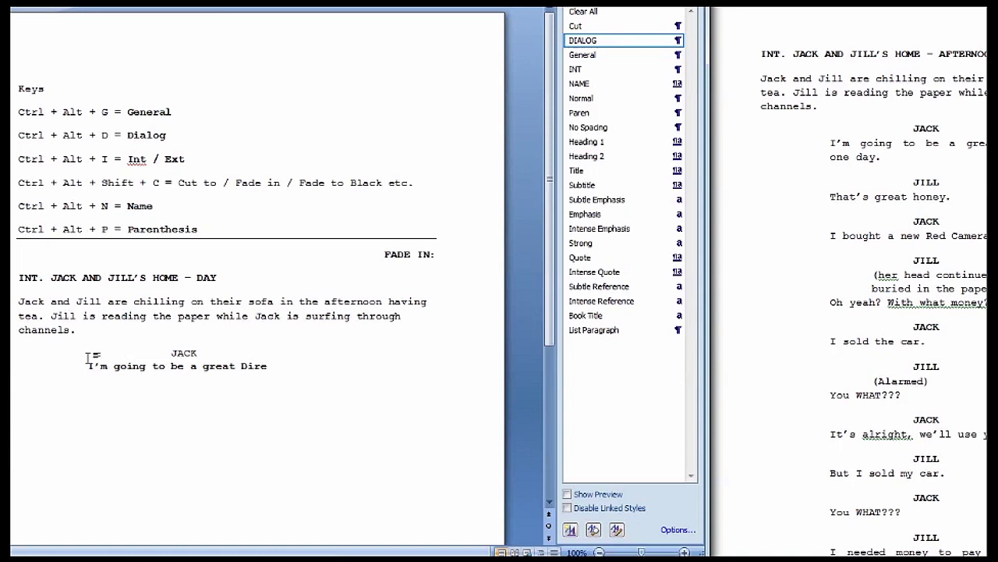
{"action": "type", "text": "ctor one day."}
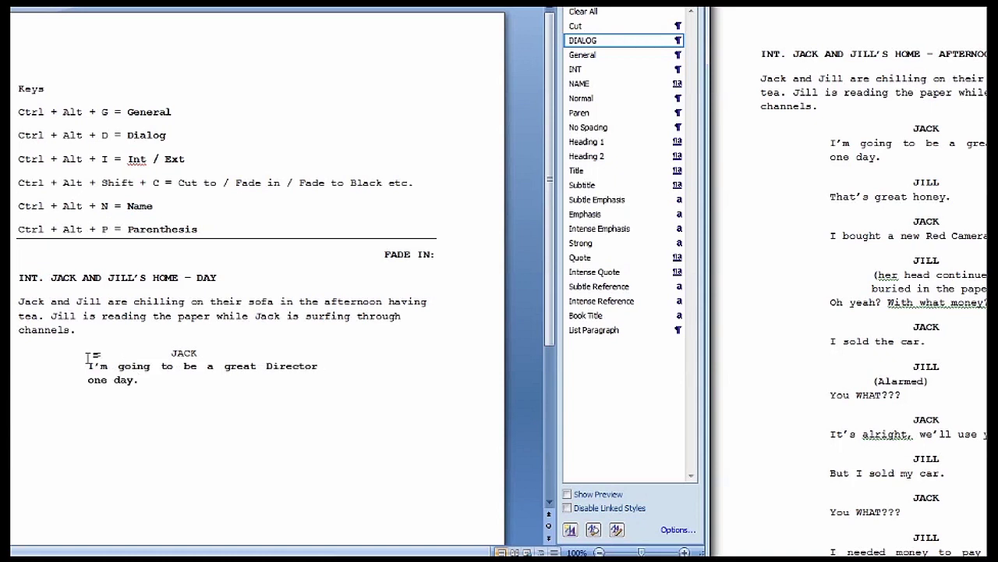
{"action": "key", "text": "Return"}
Add the character name "JILL" in the NAME style with the DIALOG line "That's great honey." and start a new paragraph.
{"action": "key", "text": "ctrl+alt+n"}
{"action": "type", "text": "JILL"}
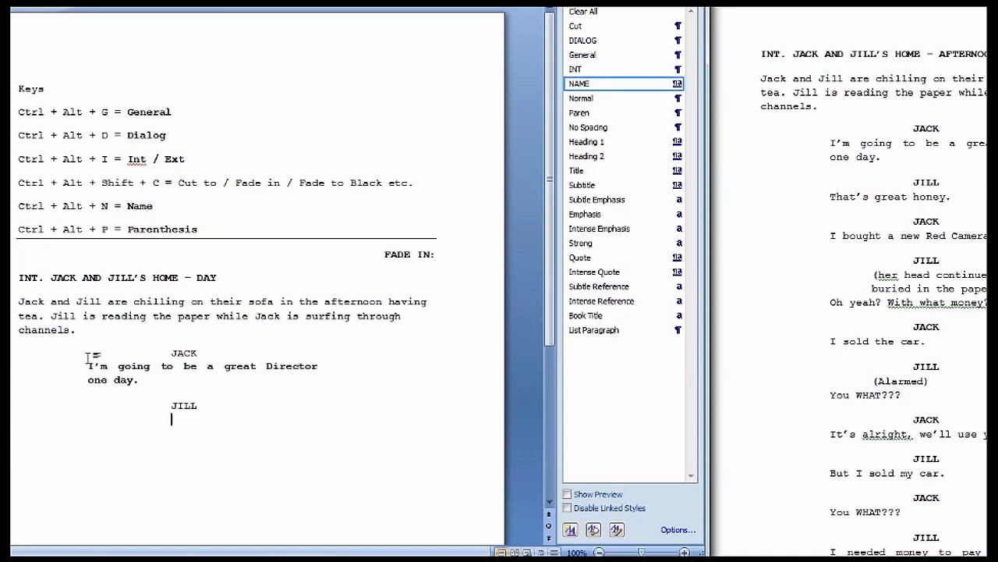
{"action": "key", "text": "ctrl+alt+d"}
{"action": "type", "text": "Tha"}
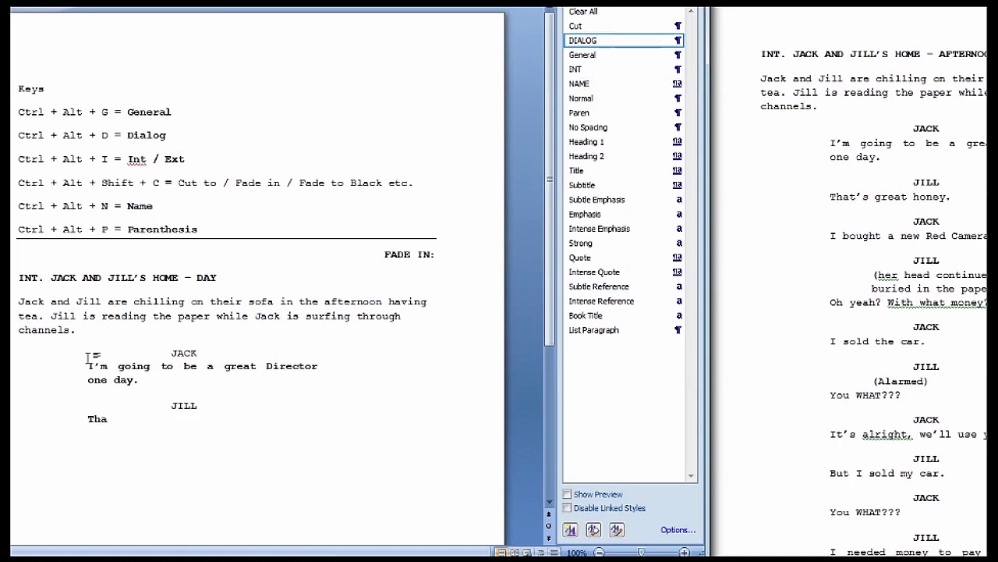
{"action": "type", "text": "t's great honey."}
{"action": "key", "text": "Return"}
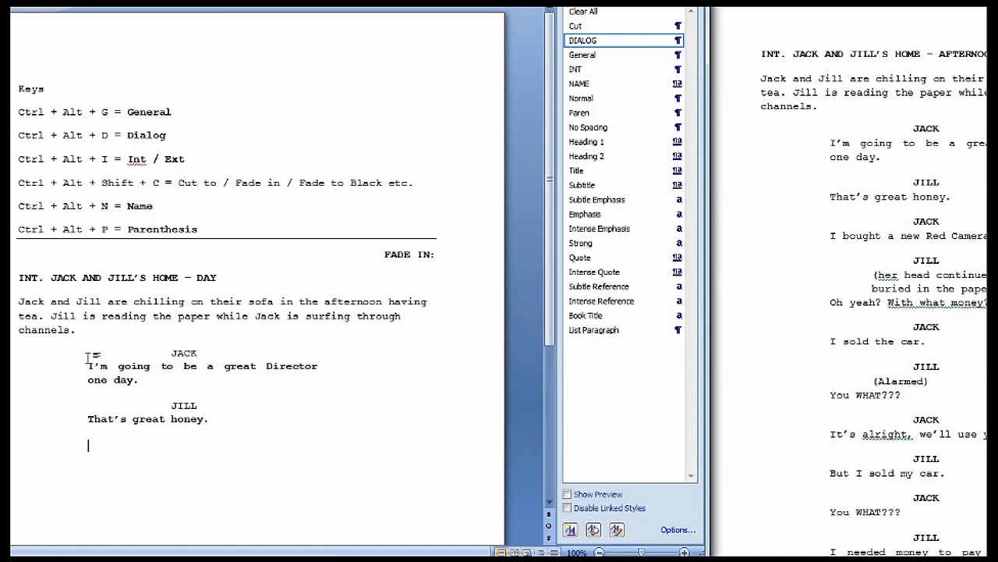
Add the character name "JACK" in the NAME style with the DIALOG line "I bought a new Red Camera today." below Jill's line.
{"action": "key", "text": "ctrl+alt+n"}
{"action": "type", "text": "JA"}
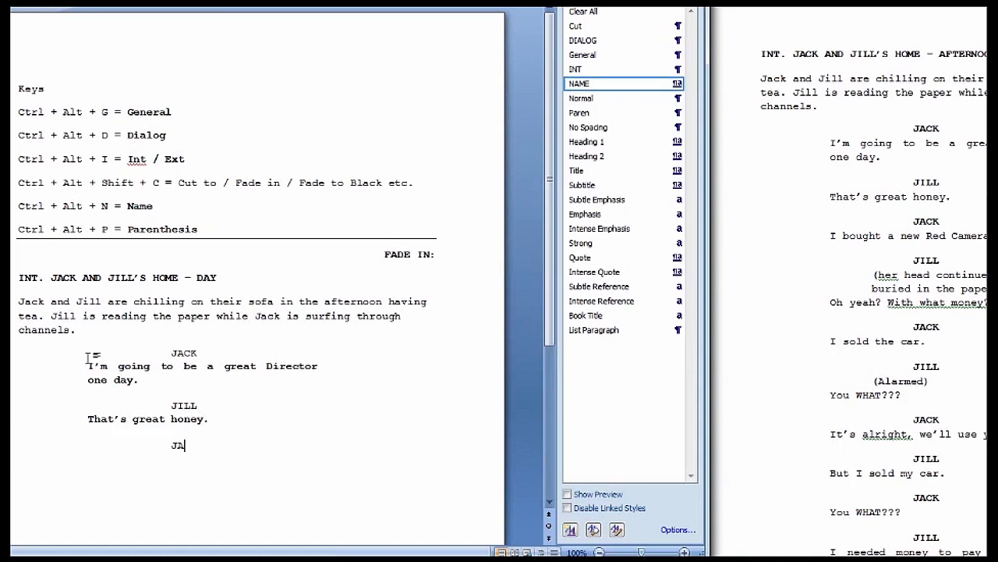
{"action": "type", "text": "CK"}
{"action": "key", "text": "Return"}
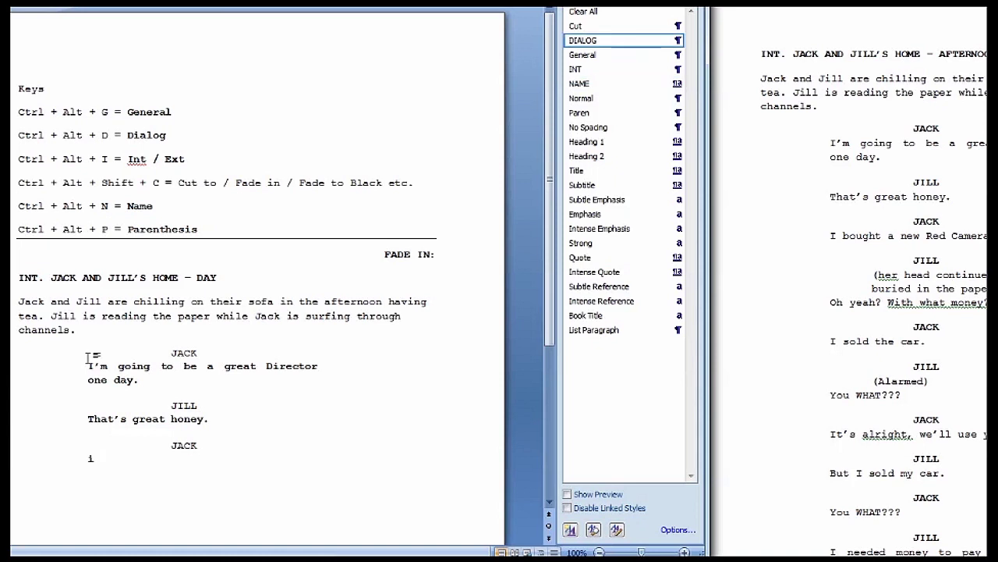
{"action": "type", "text": "I bought a new Red Camers"}
{"action": "key", "text": "BackSpace"}
{"action": "type", "text": "a "}
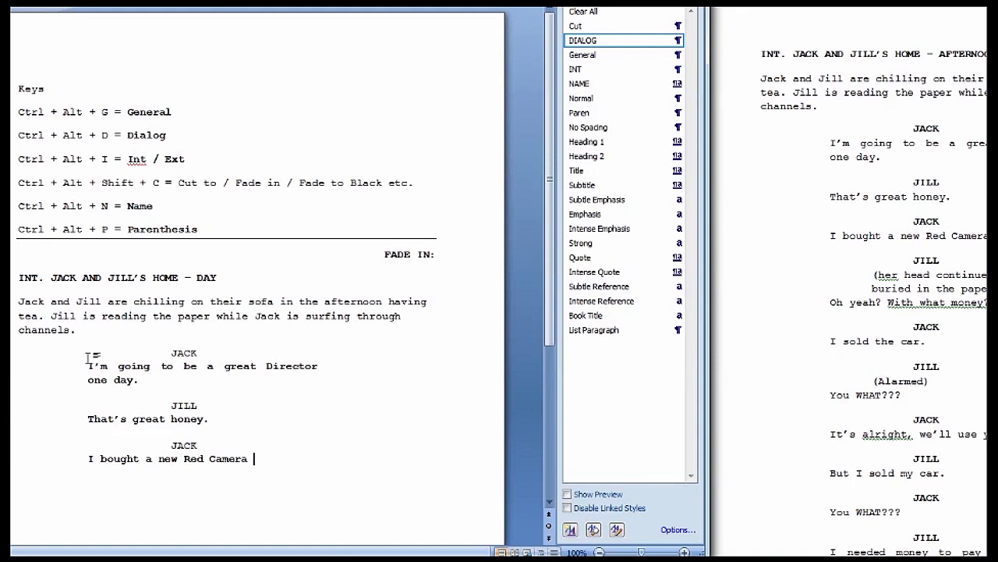
{"action": "type", "text": "today. "}
Add the character name "JILL" with the parenthetical "(her head continues to be buried in the paper)" in the Paren style.
{"action": "type", "text": "JILL"}
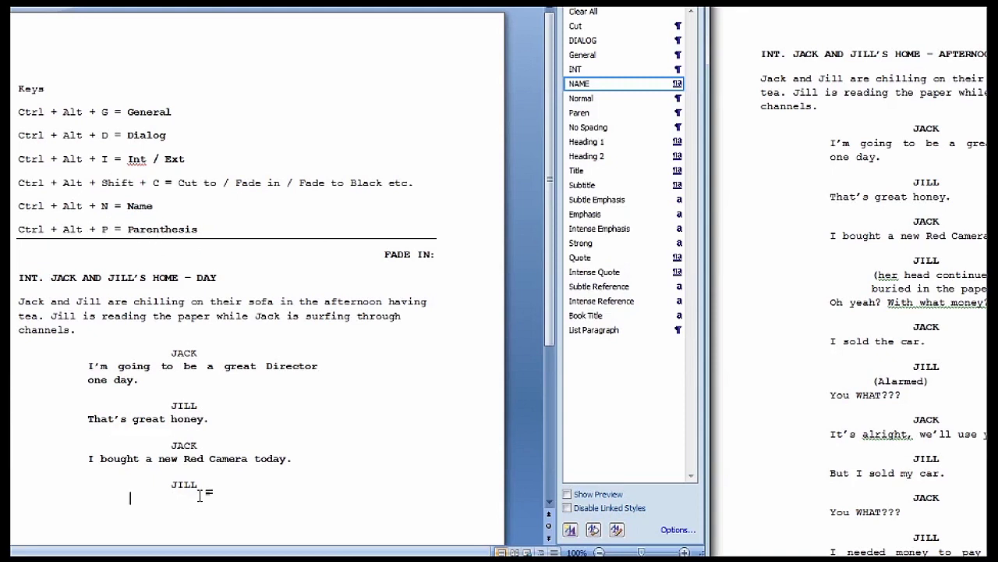
{"action": "scroll", "coordinate": [206, 488], "scroll_direction": "down", "scroll_amount": 3}
{"action": "scroll", "coordinate": [206, 488], "scroll_direction": "up", "scroll_amount": 1}
{"action": "scroll", "coordinate": [206, 488], "scroll_direction": "down", "scroll_amount": 2}
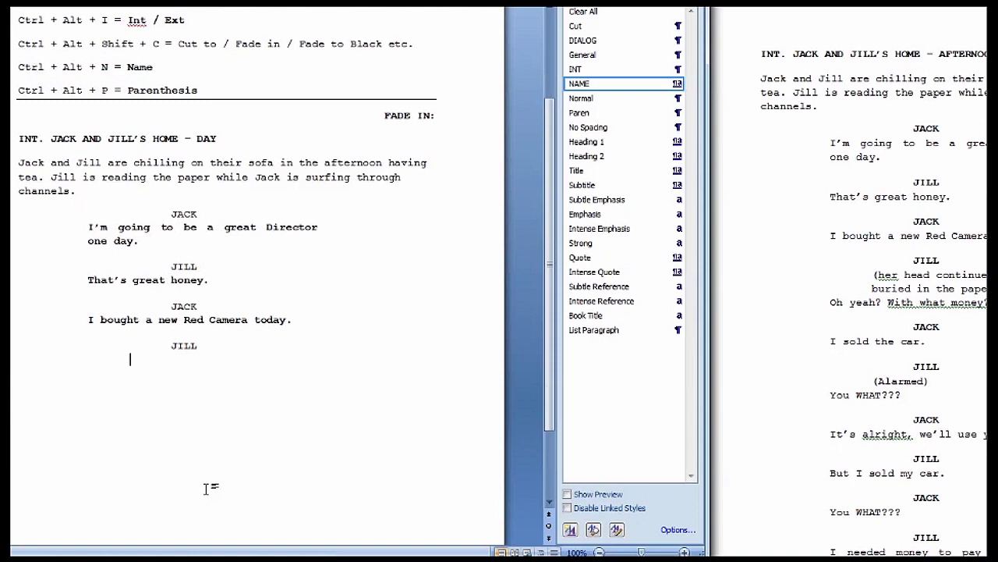
{"action": "key", "text": "ctrl+alt+p"}
{"action": "type", "text": "(her"}
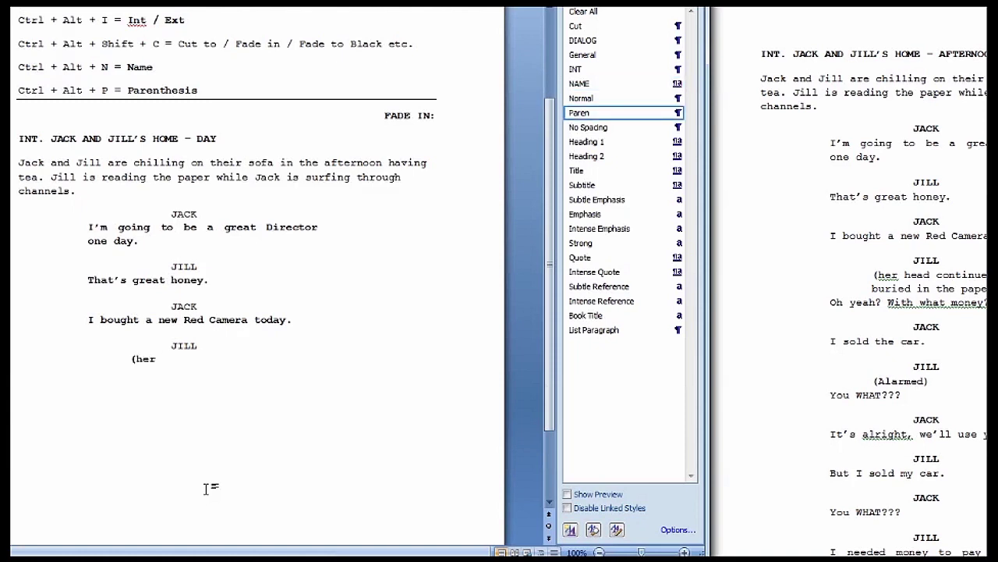
{"action": "type", "text": " head continues to be bu"}
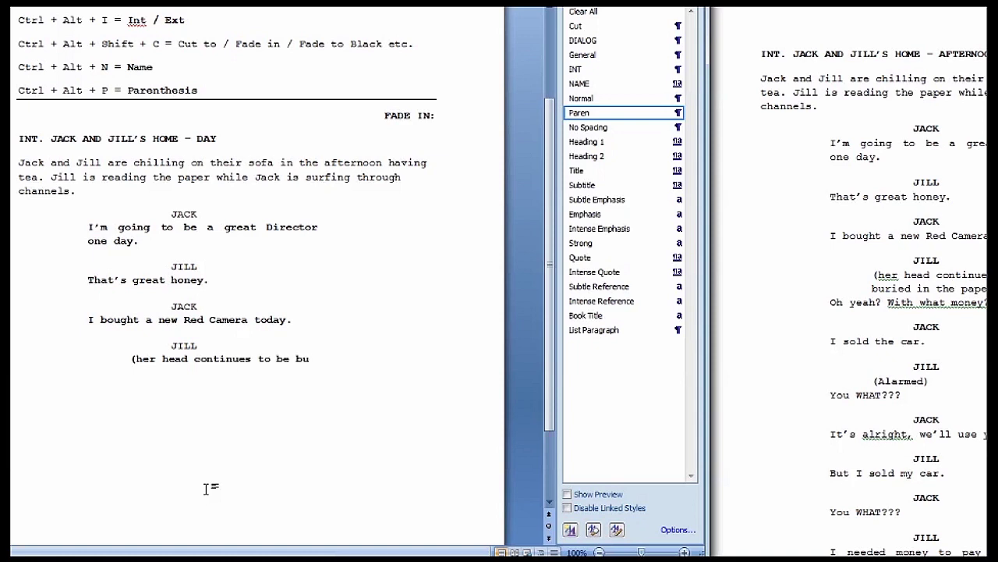
{"action": "type", "text": "ried in the paper"}
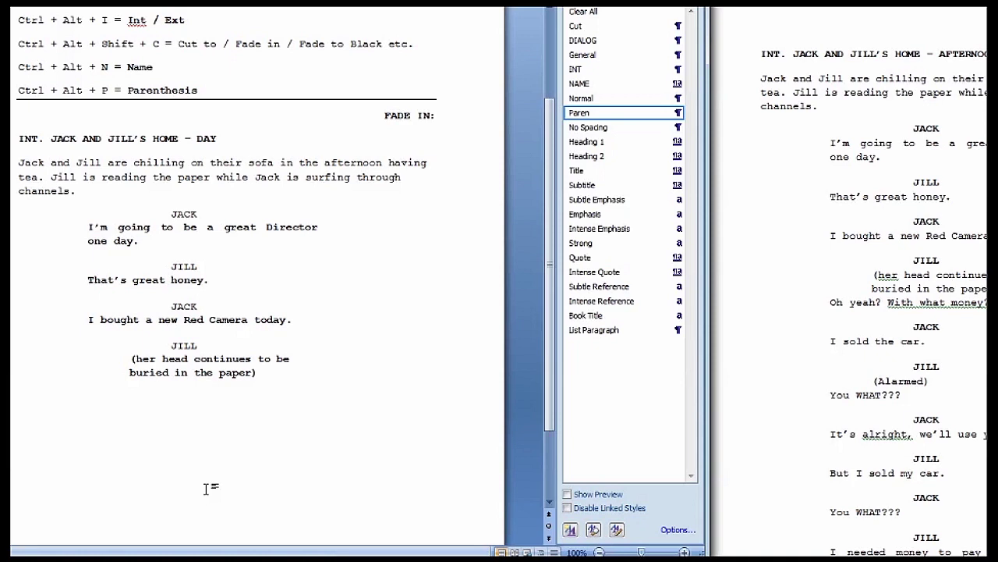
Enter "Oh yeah? With what money?" in the DIALOG style below Jill's parenthetical and start a new paragraph.
{"action": "key", "text": "Return"}
{"action": "type", "text": "Oh yeah"}
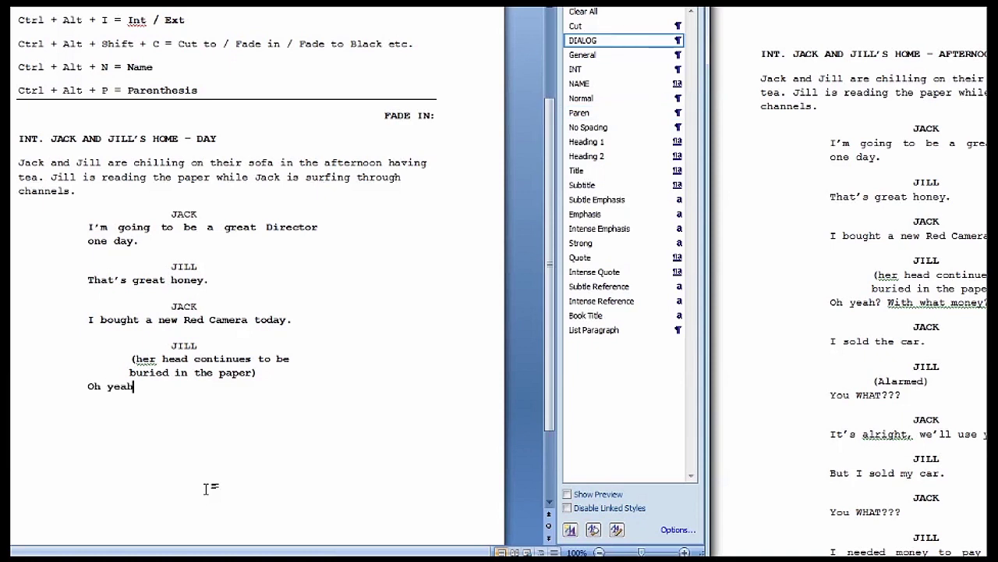
{"action": "type", "text": "? With what money?"}
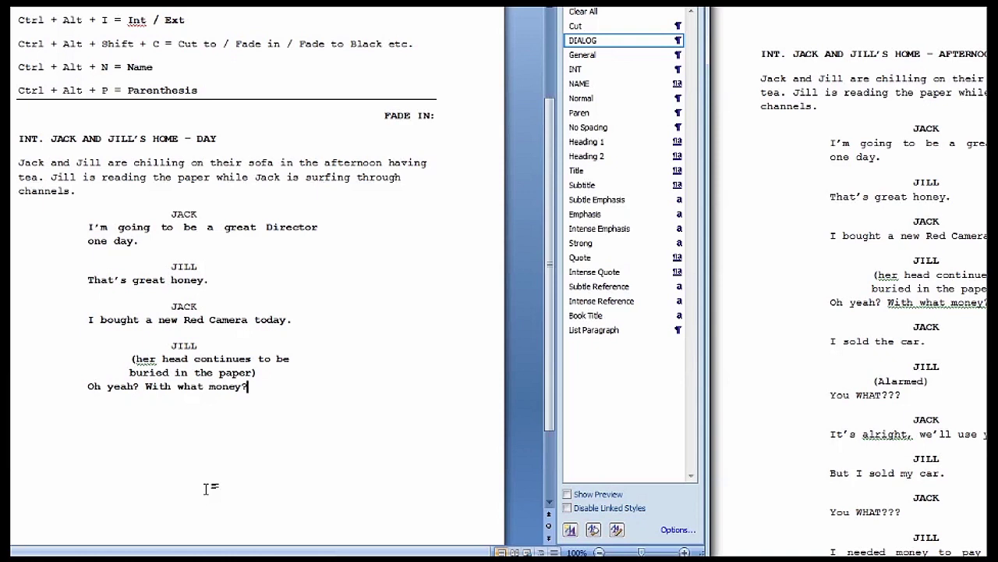
{"action": "key", "text": "Return"}
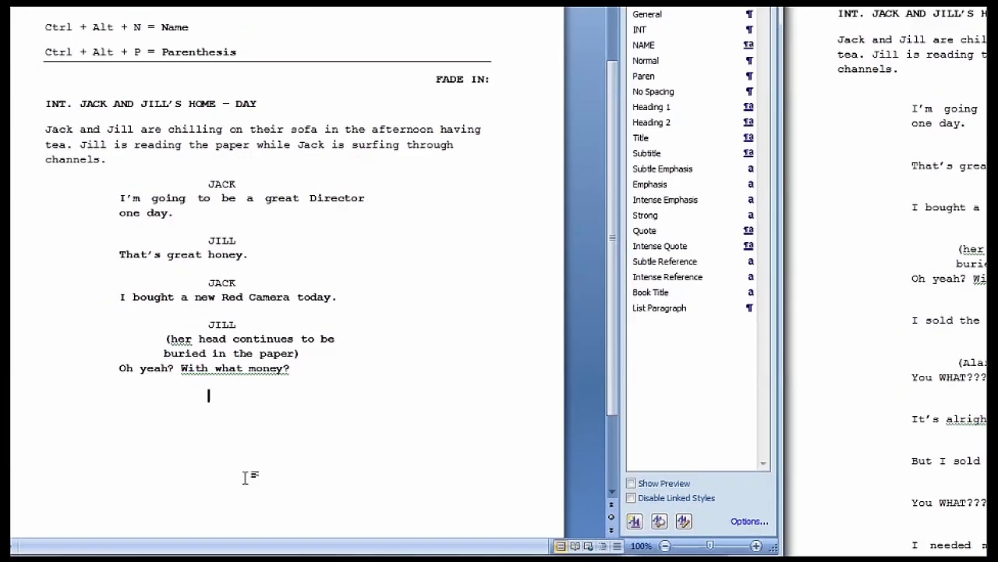
Add the character name "JACK" with the dialogue line "I sold my car." and start a new paragraph.
{"action": "type", "text": "JACK"}
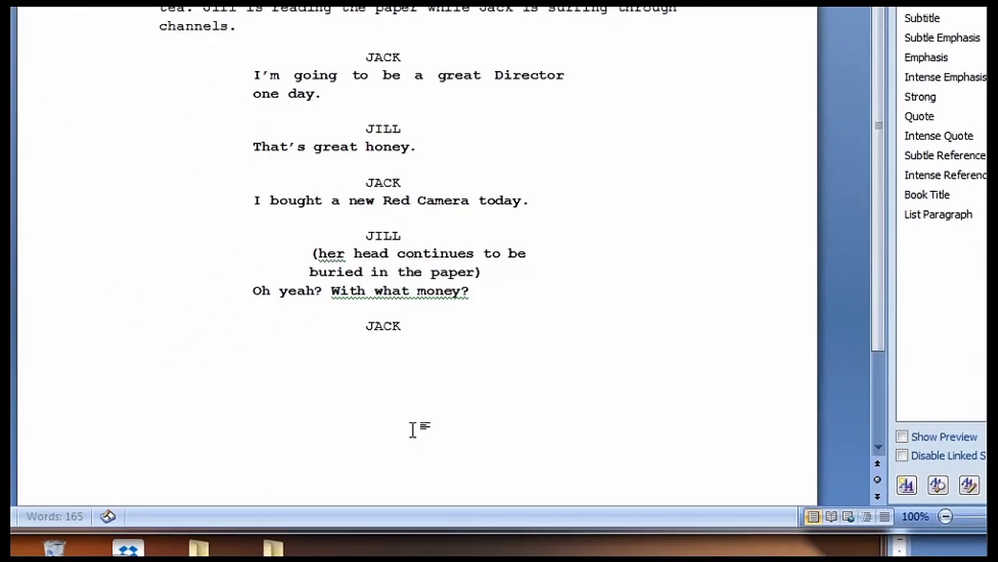
{"action": "key", "text": "Return"}
{"action": "key", "text": "BackSpace"}
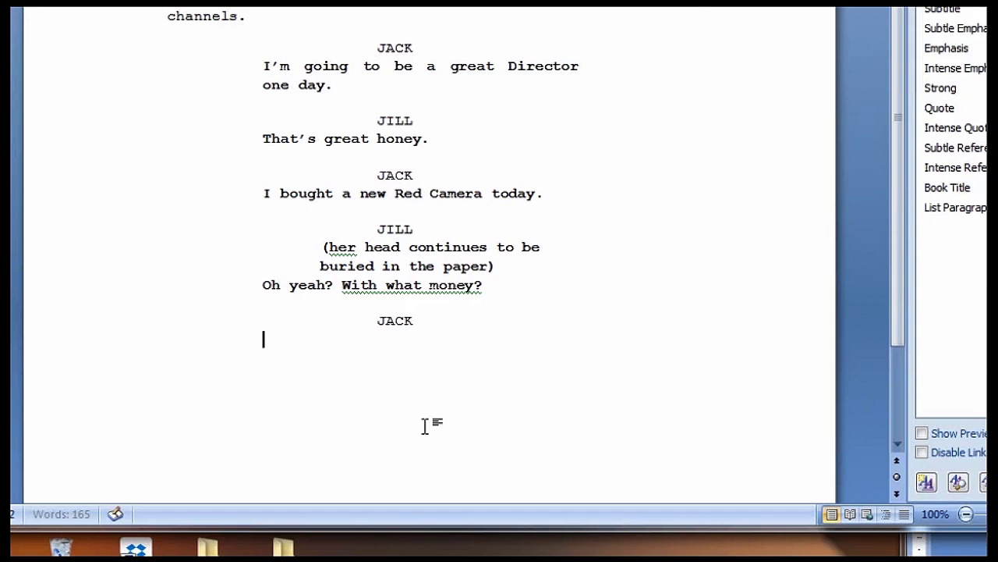
{"action": "type", "text": "I sold my car."}
{"action": "key", "text": "Return"}
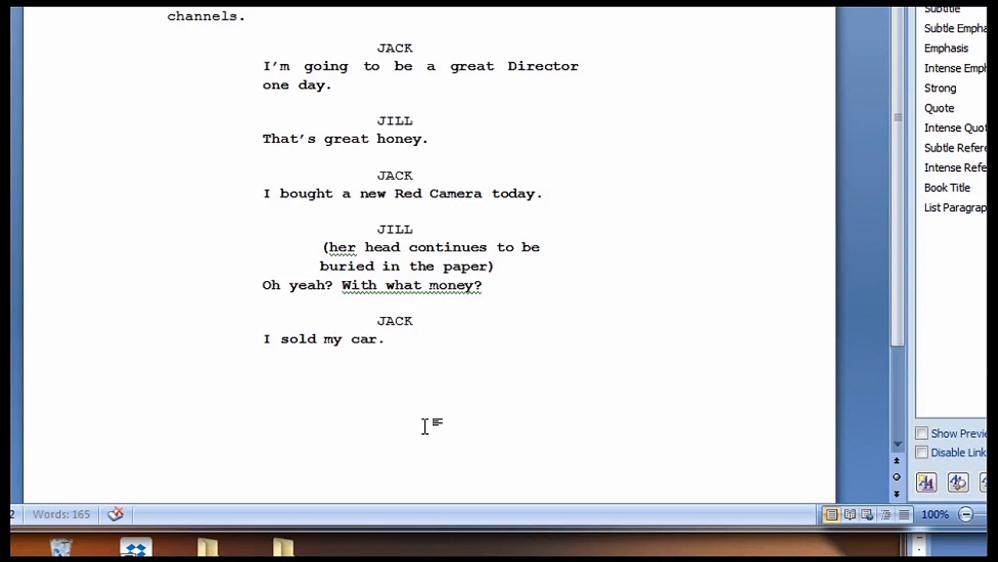
Add the character name "JILL" with the parenthetical "(Alarmed)" and the dialogue line "You WHAT???" below Jack's line.
{"action": "key", "text": "Tab"}
{"action": "type", "text": "JI"}
{"action": "type", "text": "LL"}
{"action": "key", "text": "Return"}
{"action": "type", "text": "(Alarmed"}
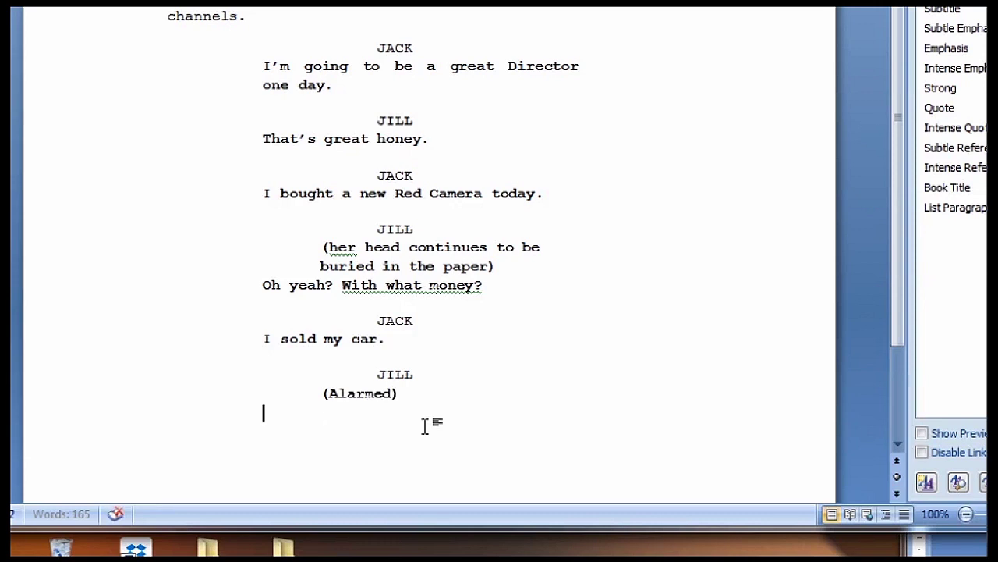
{"action": "type", "text": "You WHAT???"}
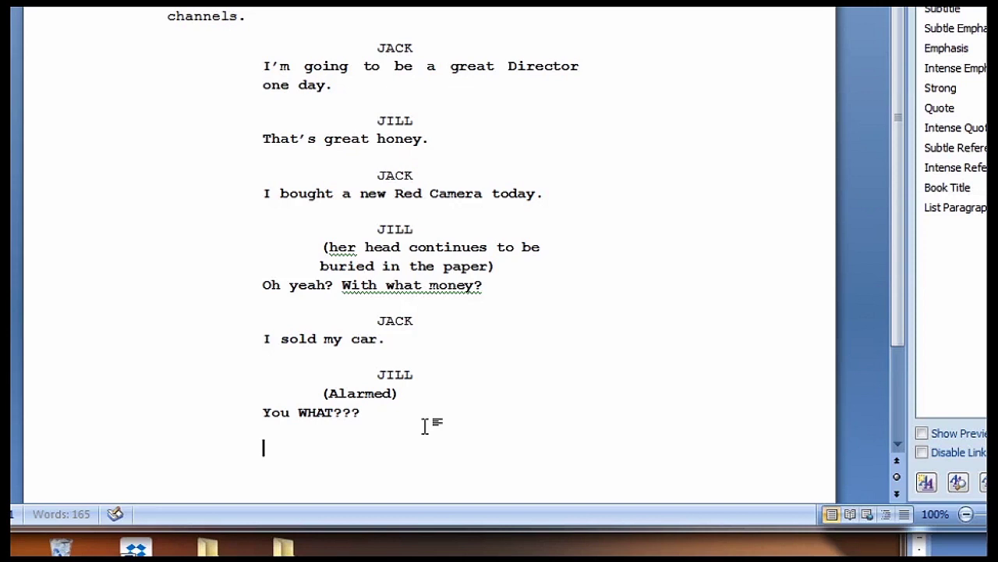
Add the character name "JACK" below Jill's alarmed reply and start a new line.
{"action": "key", "text": "Tab"}
{"action": "type", "text": "JACK"}
{"action": "key", "text": "Return"}
{"action": "scroll", "coordinate": [345, 356], "scroll_direction": "down", "scroll_amount": 3}
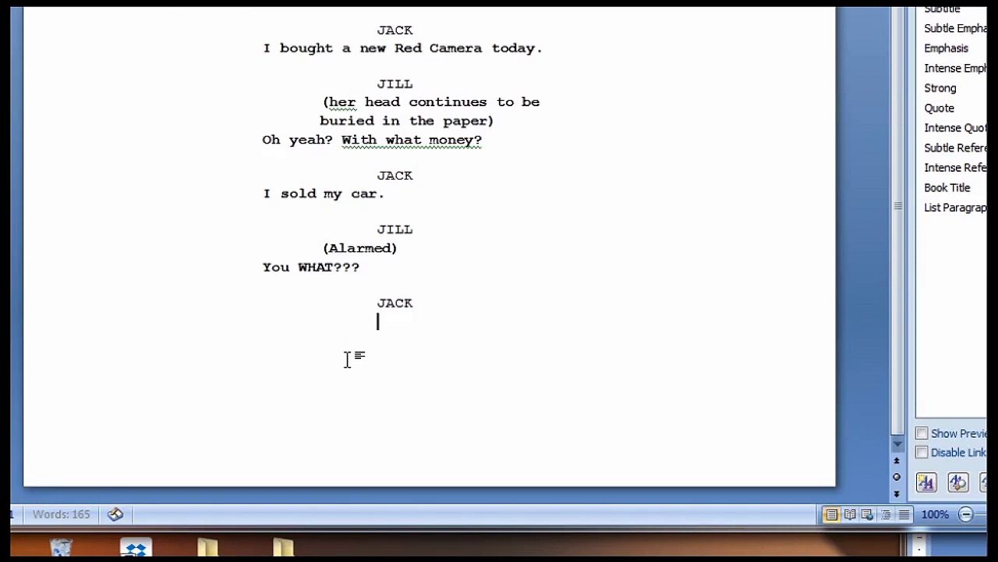
Enter Jack's line "It's alright. We'll use your car." in dialogue format, correcting the mistyped beginning.
{"action": "type", "text": "IT'S"}
{"action": "key", "text": "BackSpace"}
{"action": "key", "text": "BackSpace"}
{"action": "key", "text": "BackSpace"}
{"action": "key", "text": "BackSpace"}
{"action": "key", "text": "BackSpace"}
{"action": "type", "text": "i"}
{"action": "key", "text": "BackSpace"}
{"action": "type", "text": "i"}
{"action": "key", "text": "BackSpace"}
{"action": "key", "text": "BackSpace"}
{"action": "type", "text": "I't"}
{"action": "key", "text": "BackSpace"}
{"action": "key", "text": "BackSpace"}
{"action": "type", "text": "t's alright"}
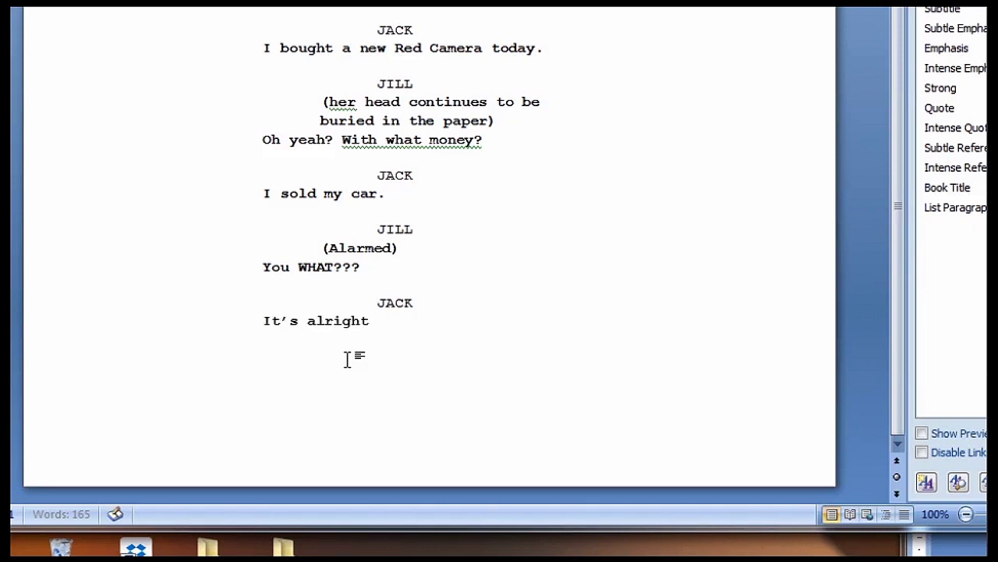
{"action": "type", "text": ". We'll use your"}
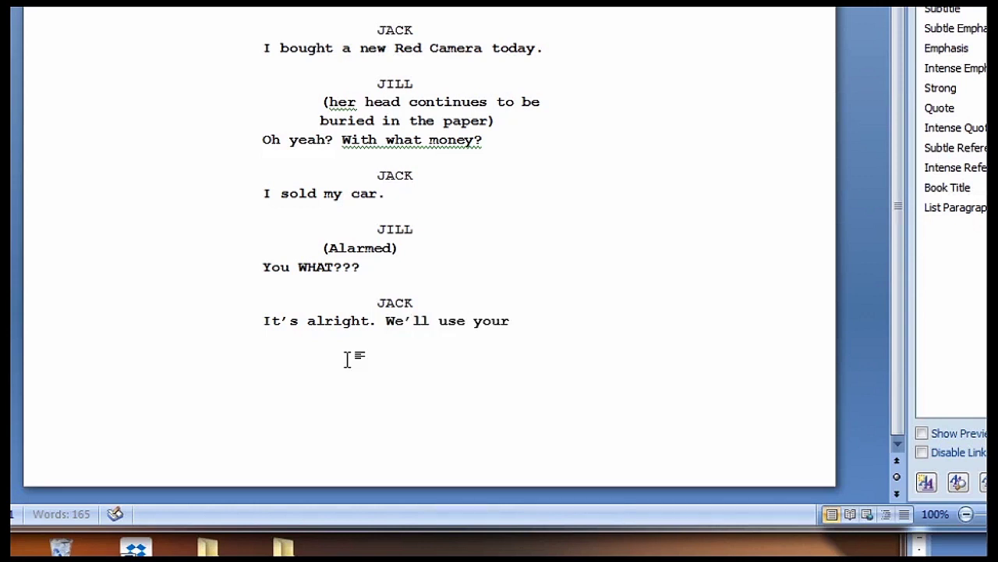
{"action": "type", "text": " car."}
Add the character name "JILL" with the dialogue line "But I sold my car." and start a new paragraph.
{"action": "type", "text": "JILL"}
{"action": "key", "text": "Return"}
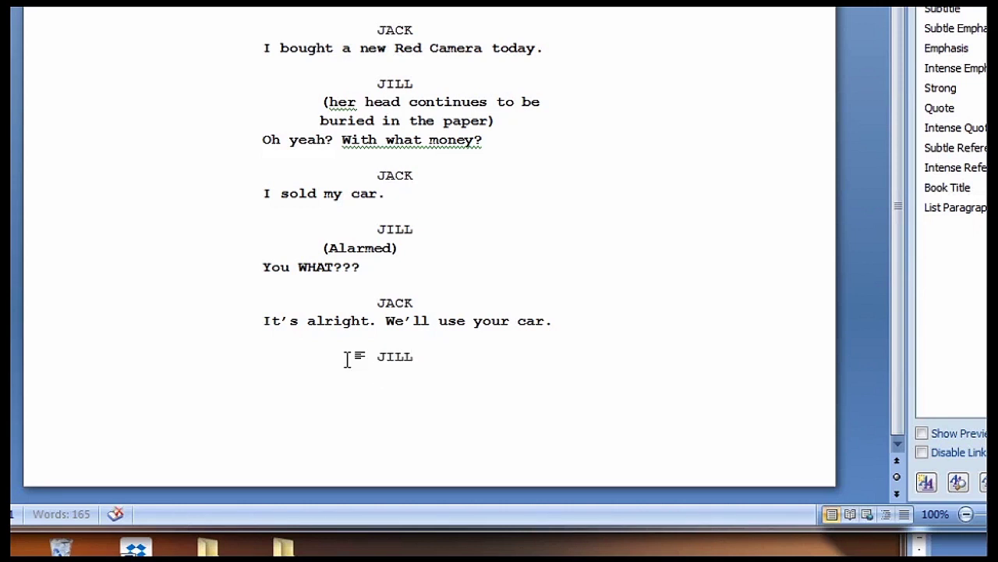
{"action": "type", "text": "But I sold my car."}
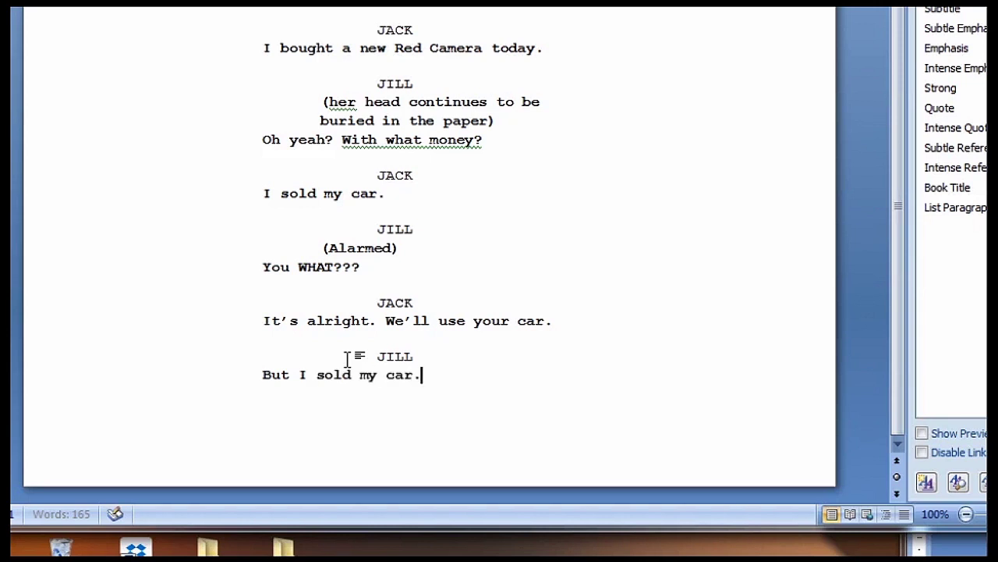
{"action": "key", "text": "Return"}
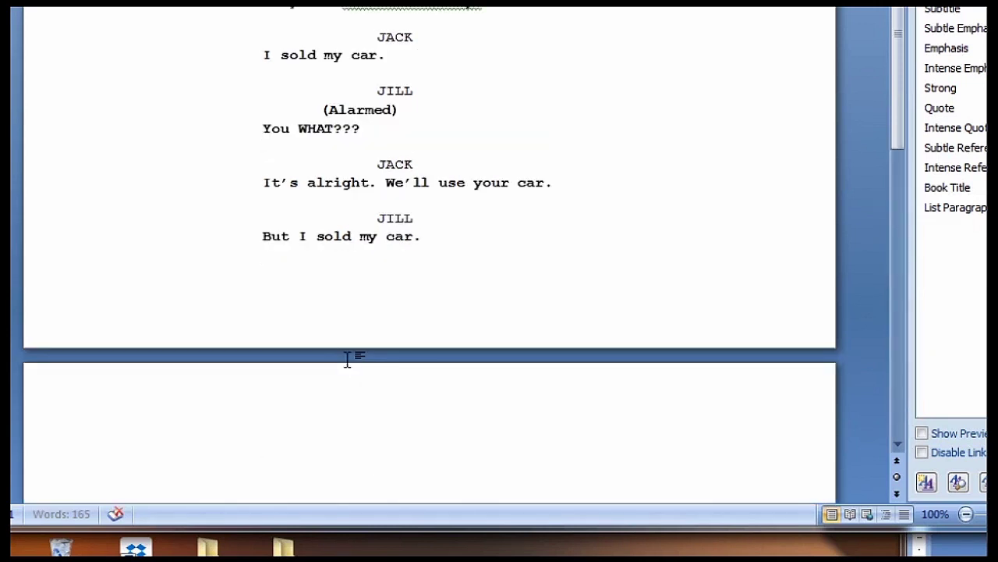
Add the character name "JACK" with the dialogue line "You WHAT???" on the second page.
{"action": "type", "text": "JACK"}
{"action": "key", "text": "Return"}
{"action": "key", "text": "ctrl+l"}
{"action": "type", "text": "You wh"}
{"action": "key", "text": "BackSpace"}
{"action": "key", "text": "BackSpace"}
{"action": "type", "text": "WHAT"}
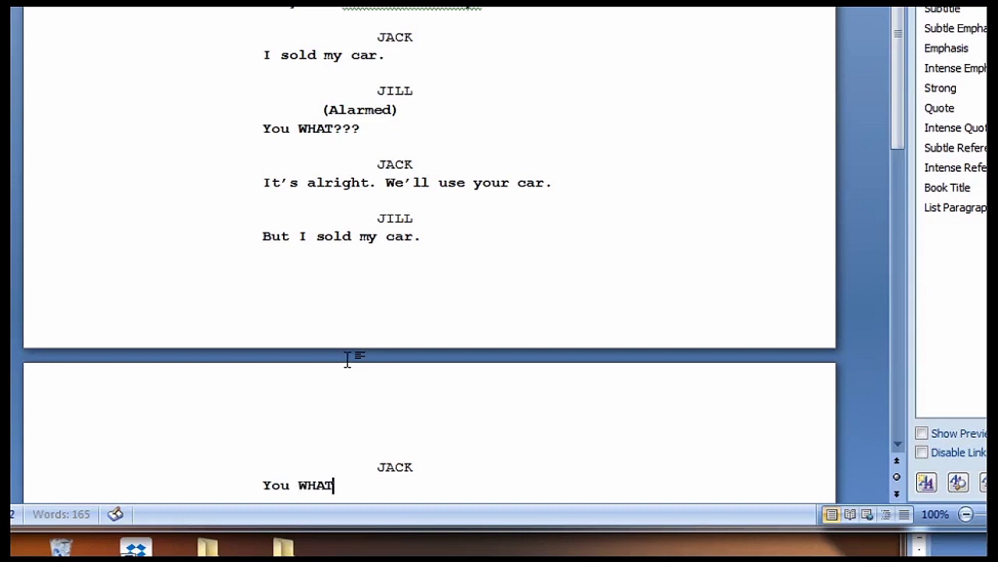
{"action": "type", "text": "???"}
Add the character name "JILL" below Jack's line on the second page and start a new line.
{"action": "scroll", "coordinate": [347, 359], "scroll_direction": "down", "scroll_amount": 1}
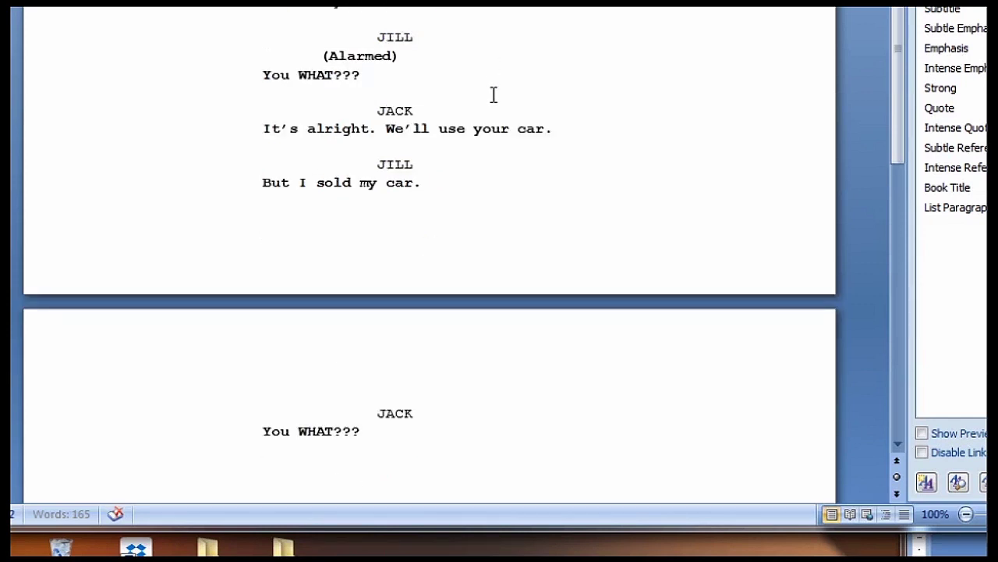
{"action": "scroll", "coordinate": [494, 116], "scroll_direction": "down", "scroll_amount": 5}
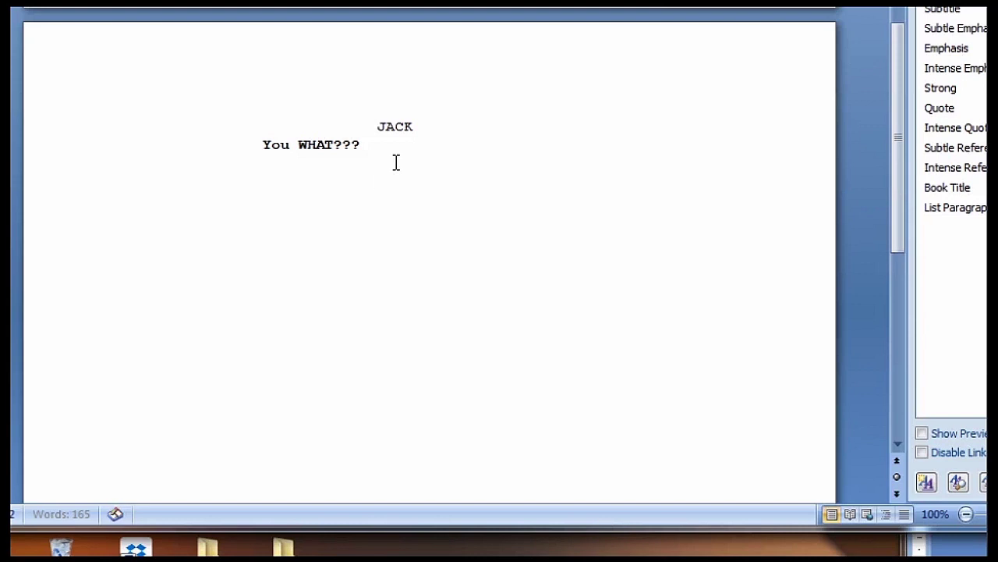
{"action": "key", "text": "Return"}
{"action": "type", "text": "JILL"}
{"action": "key", "text": "ctrl+shift+n"}
{"action": "key", "text": "ctrl+z"}
{"action": "key", "text": "Return"}
Enter Jill's dialogue "I needed money to pay for acting school. I'm going to be an actor." below her name.
{"action": "type", "text": "I NEE"}
{"action": "key", "text": "BackSpace"}
{"action": "key", "text": "BackSpace"}
{"action": "key", "text": "BackSpace"}
{"action": "type", "text": "needed money to pa"}
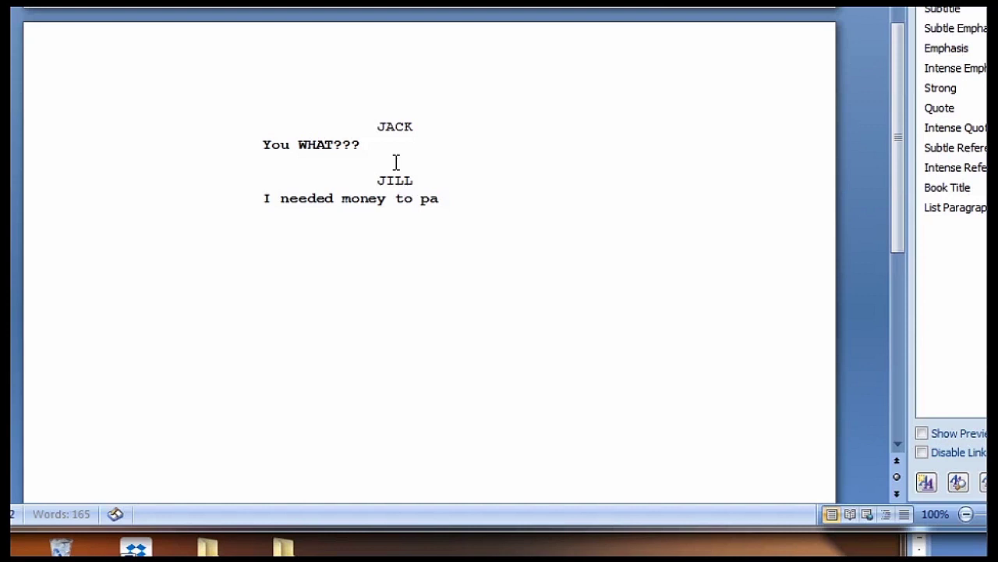
{"action": "type", "text": "y for acting sch"}
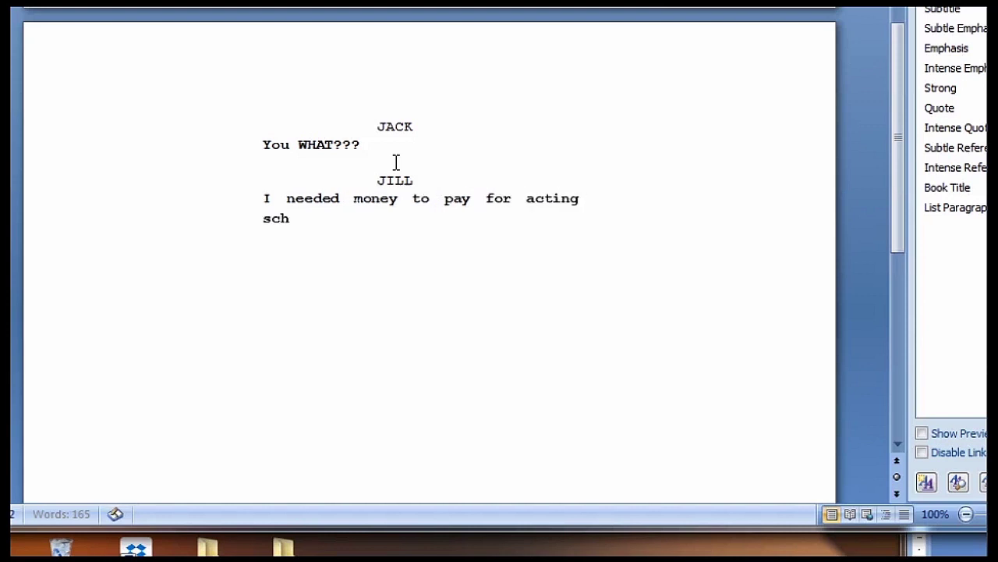
{"action": "type", "text": "ool. I'm going to be an"}
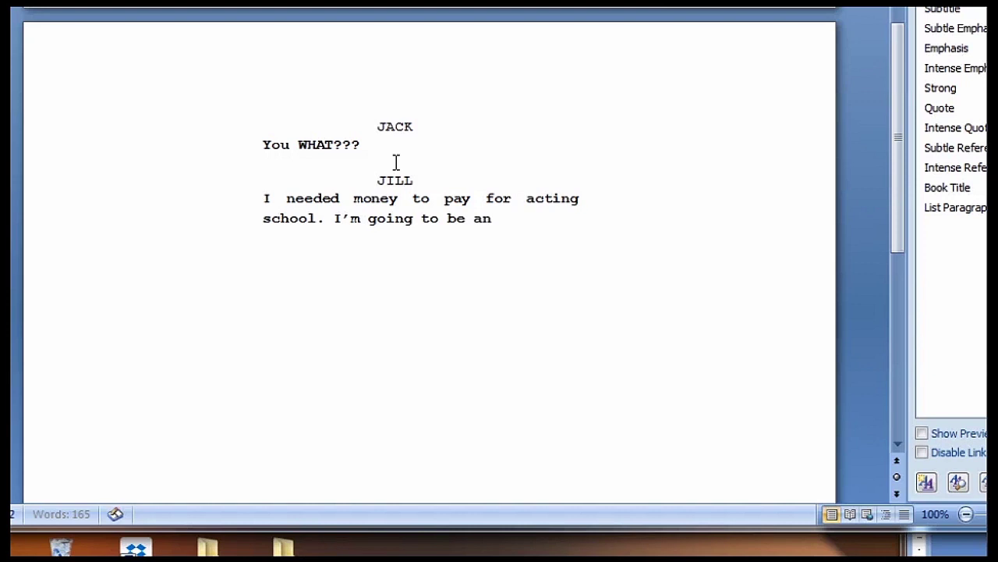
{"action": "type", "text": " actor.."}
{"action": "scroll", "coordinate": [558, 417], "scroll_direction": "up", "scroll_amount": 4}
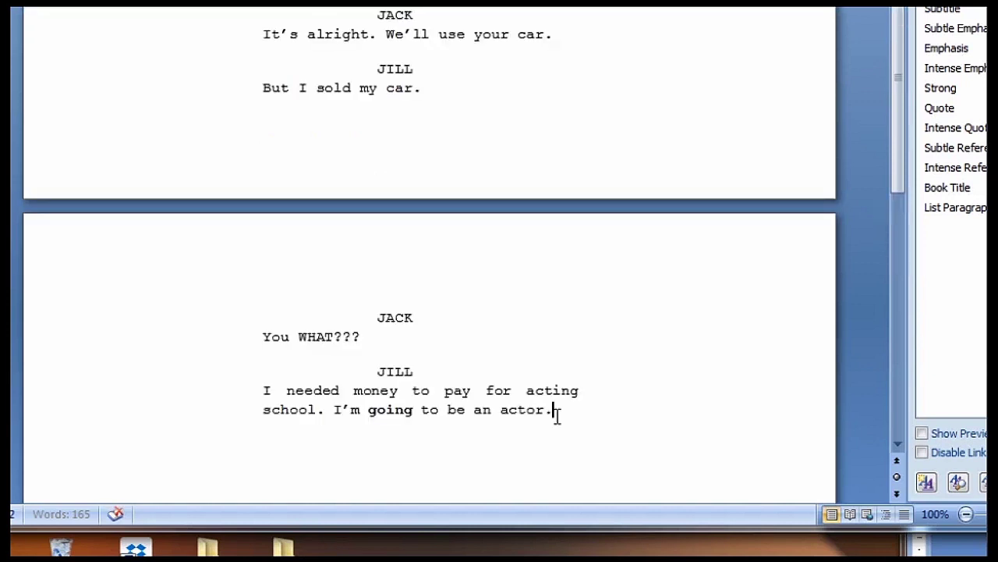
Add the unformatted lines "Jack" and "That's a terrible plan. You're crazy. Why would you do something like that?" below Jill's last dialogue.
{"action": "scroll", "coordinate": [557, 418], "scroll_direction": "up", "scroll_amount": 10}
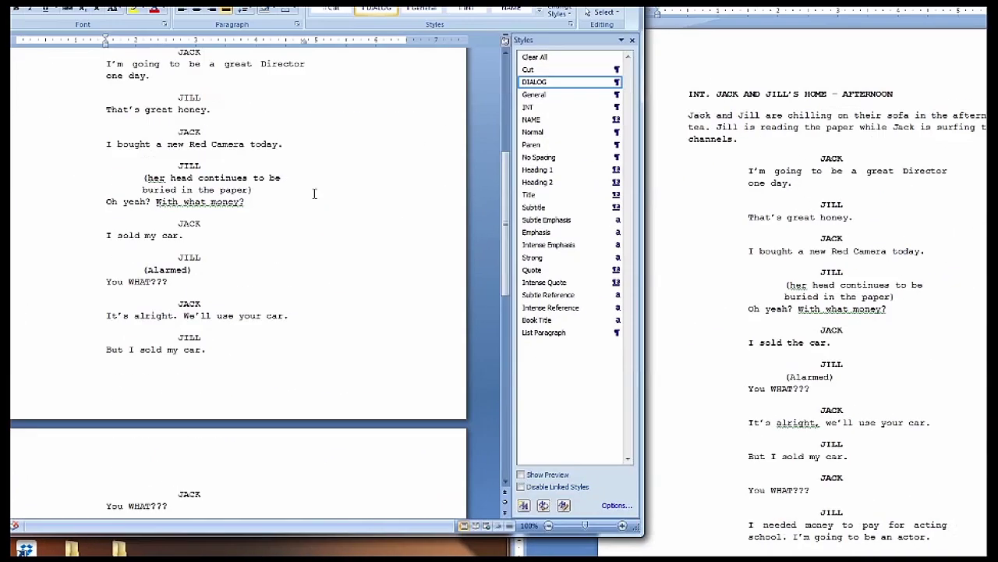
{"action": "scroll", "coordinate": [316, 196], "scroll_direction": "down", "scroll_amount": 8}
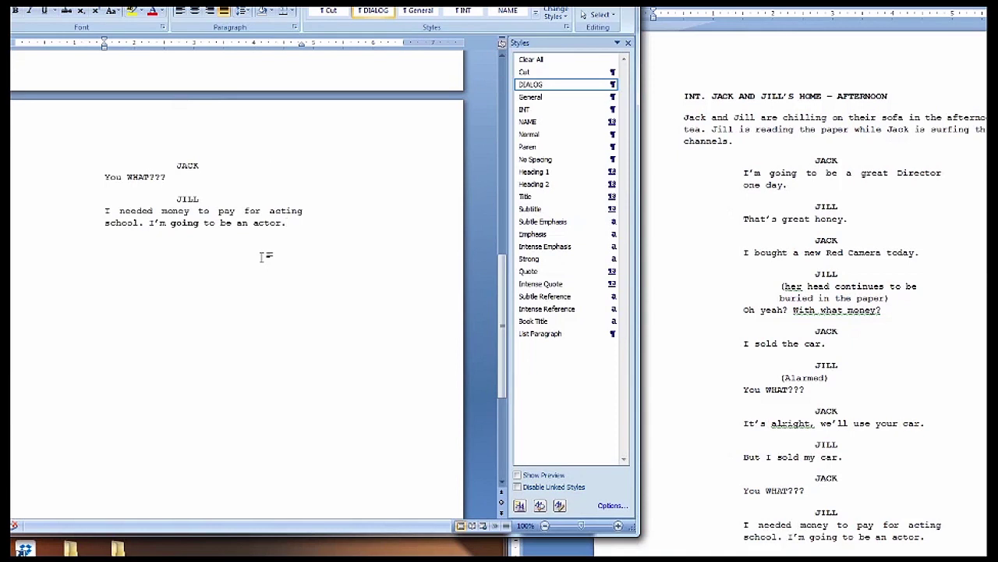
{"action": "key", "text": "BackSpace"}
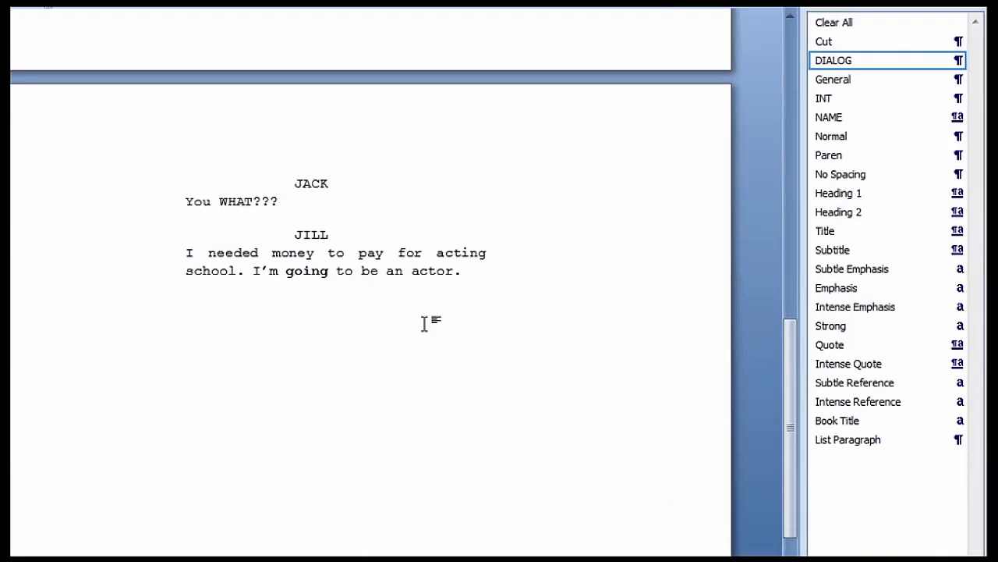
{"action": "type", "text": "jack"}
{"action": "type", "text": "that's a terr"}
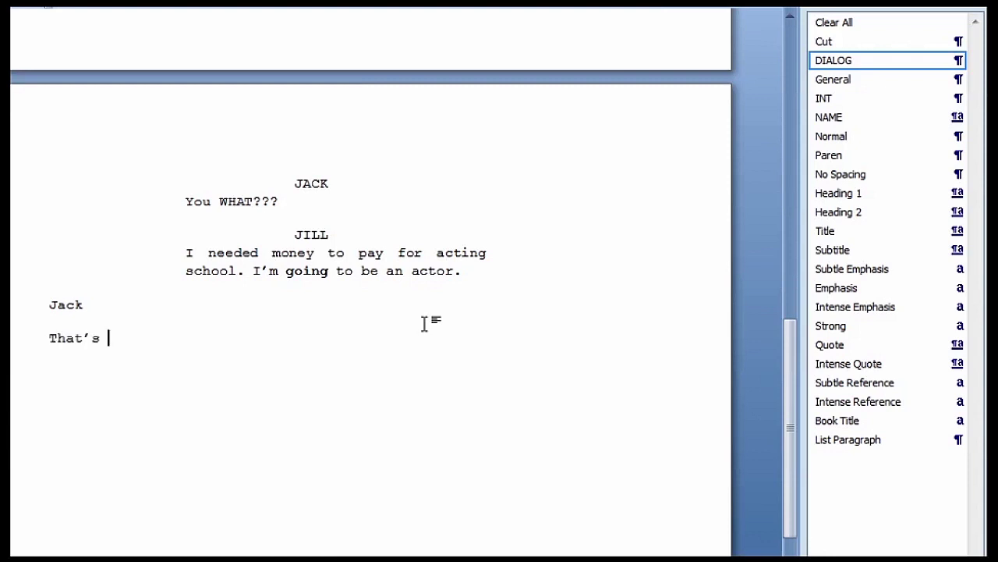
{"action": "type", "text": "ible play"}
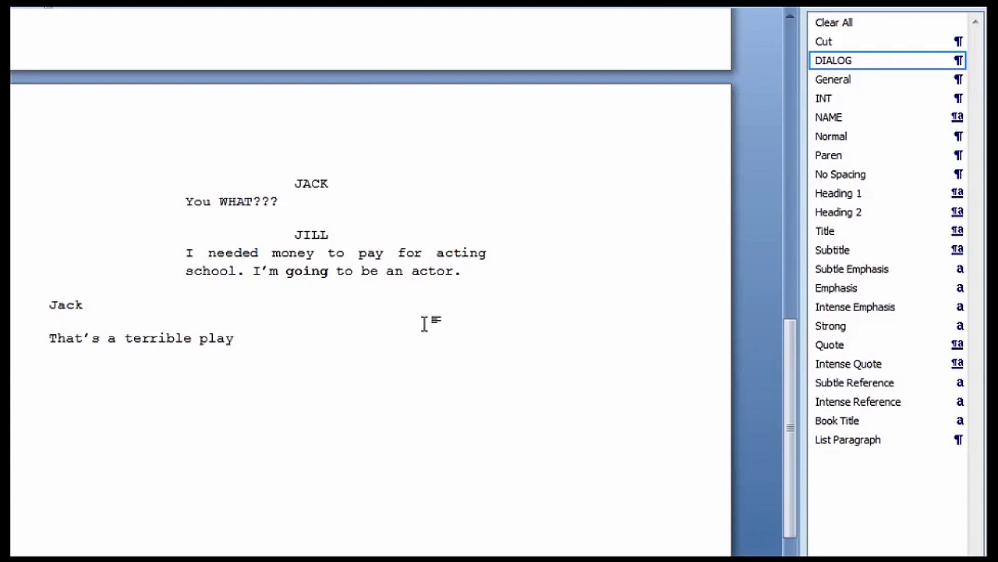
{"action": "key", "text": "BackSpace"}
{"action": "type", "text": "n. You're g"}
{"action": "key", "text": "BackSpace"}
{"action": "type", "text": "crazyu"}
{"action": "key", "text": "BackSpace"}
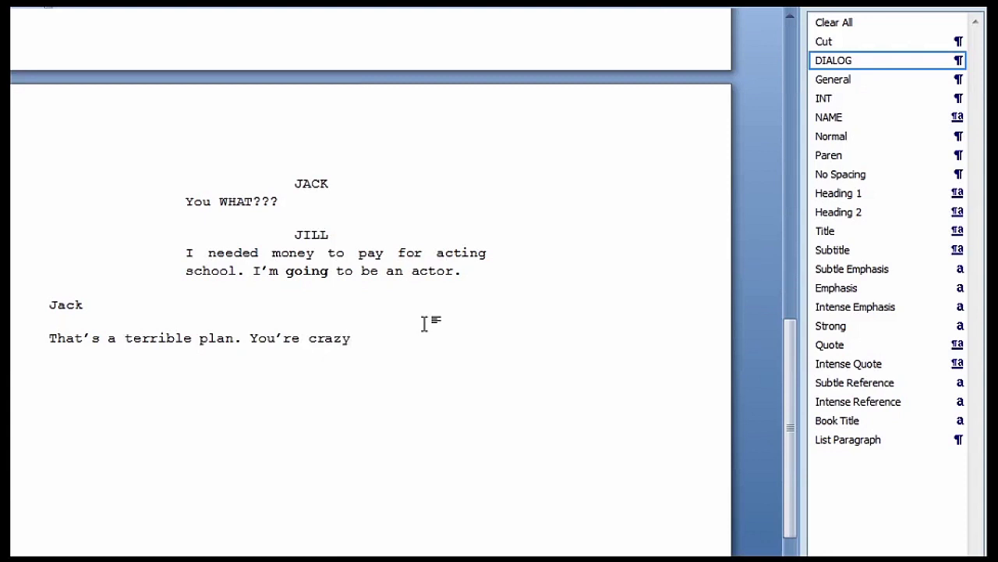
{"action": "type", "text": ". Why would you d"}
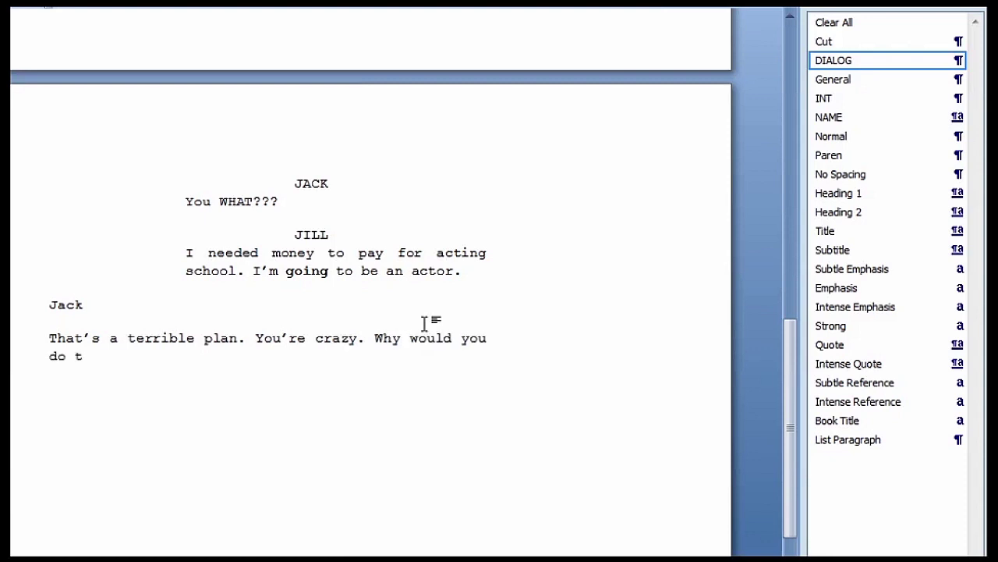
{"action": "type", "text": "o something like that?"}
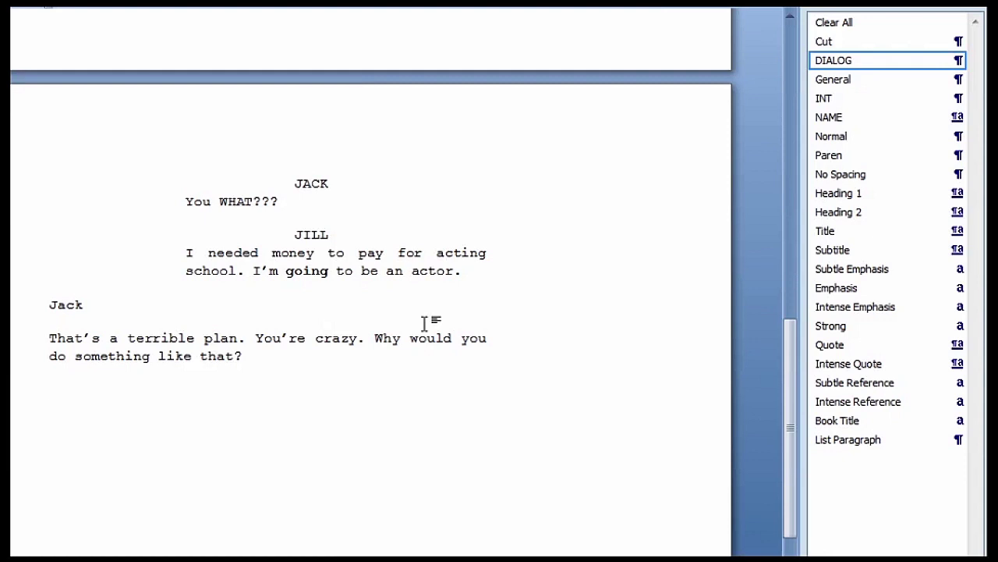
Add the unformatted lines "Jill" and "You're the one who thinks he is going to be a great director. You're the nut." below Jack's question.
{"action": "key", "text": "Return"}
{"action": "type", "text": "Jill"}
{"action": "key", "text": "Return"}
{"action": "type", "text": "You're th"}
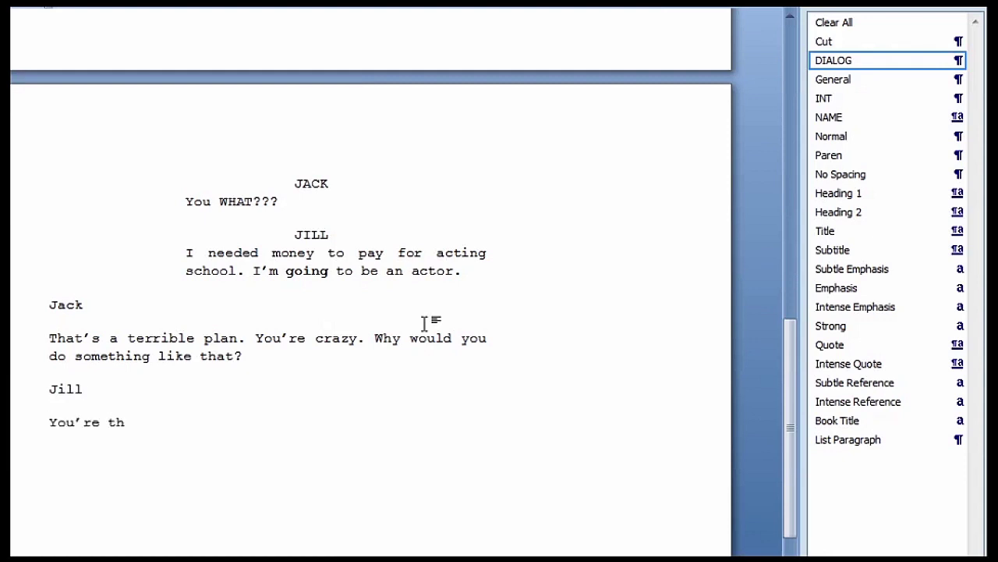
{"action": "type", "text": "e one who think"}
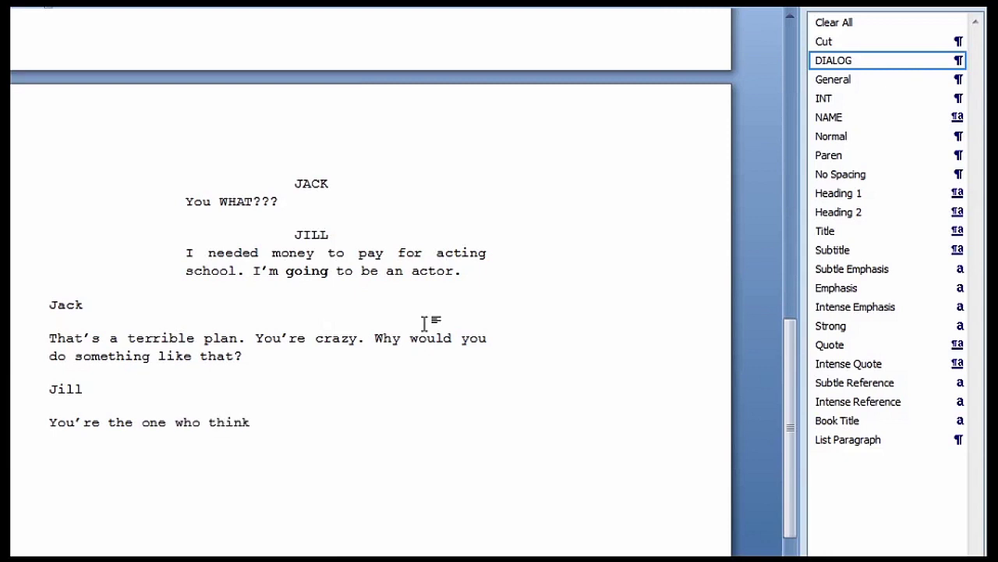
{"action": "type", "text": "s he is going to be a"}
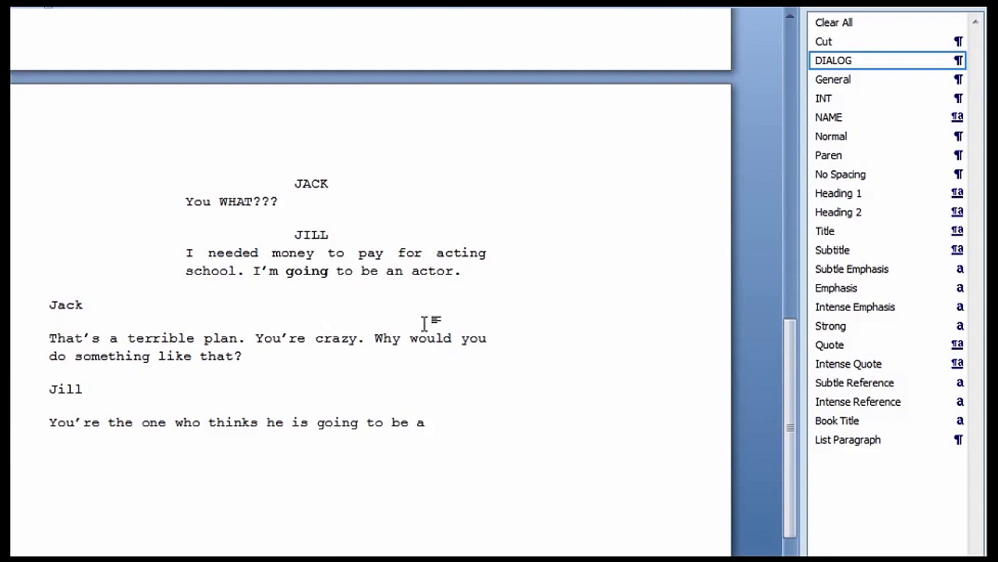
{"action": "type", "text": " great director"}
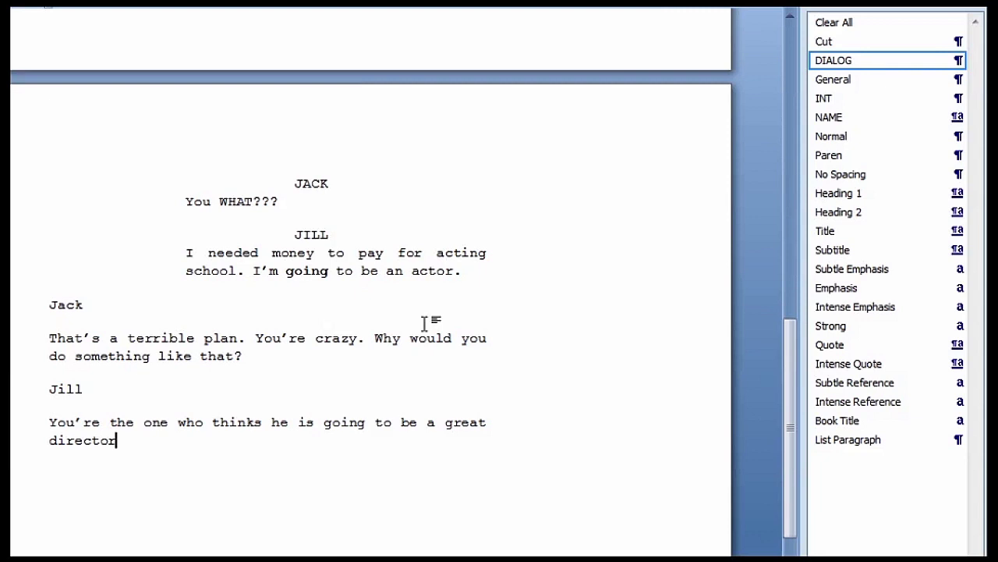
{"action": "type", "text": ". You're the nut."}
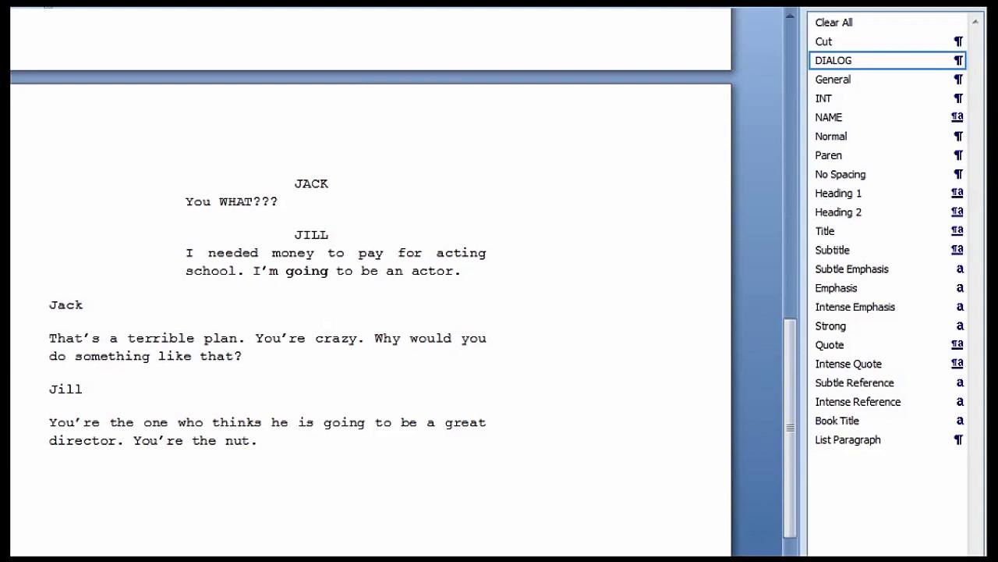
Apply the NAME style to the unformatted "Jack" line and the DIALOG style to his two-line speech about the terrible plan.
{"action": "left_click", "coordinate": [31, 306]}
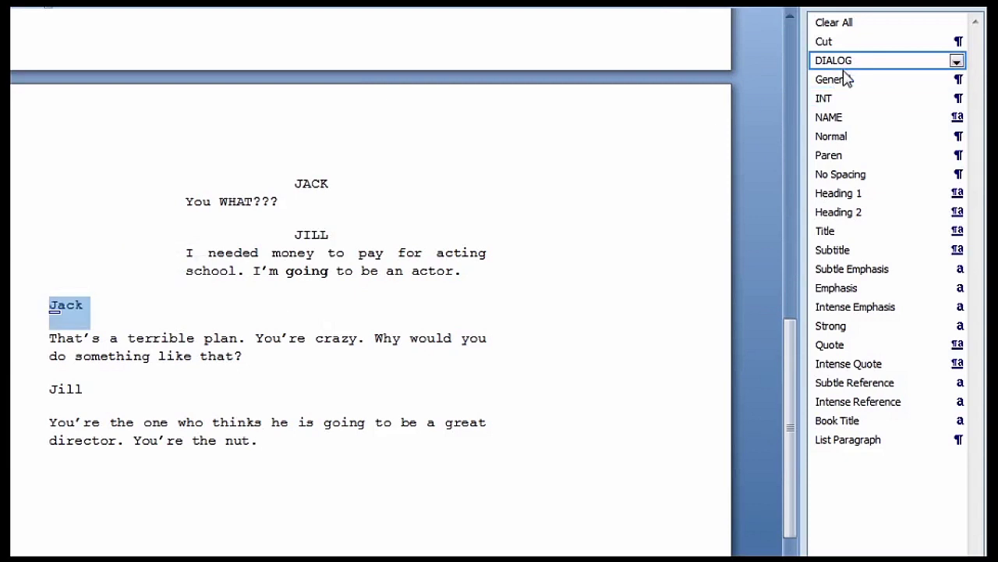
{"action": "left_click", "coordinate": [842, 118]}
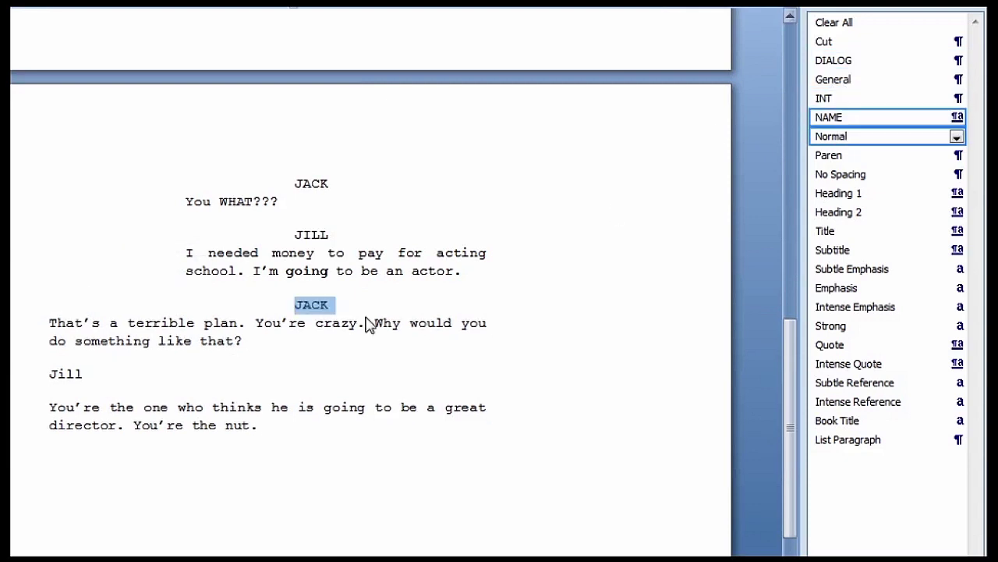
{"action": "left_click", "coordinate": [13, 335]}
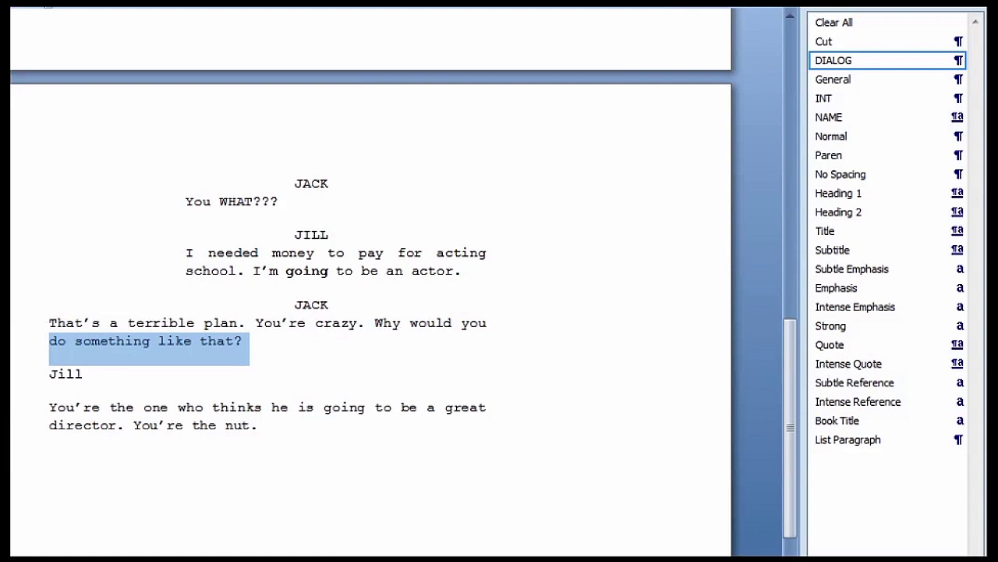
{"action": "left_click_drag", "start_coordinate": [12, 323], "coordinate": [12, 341]}
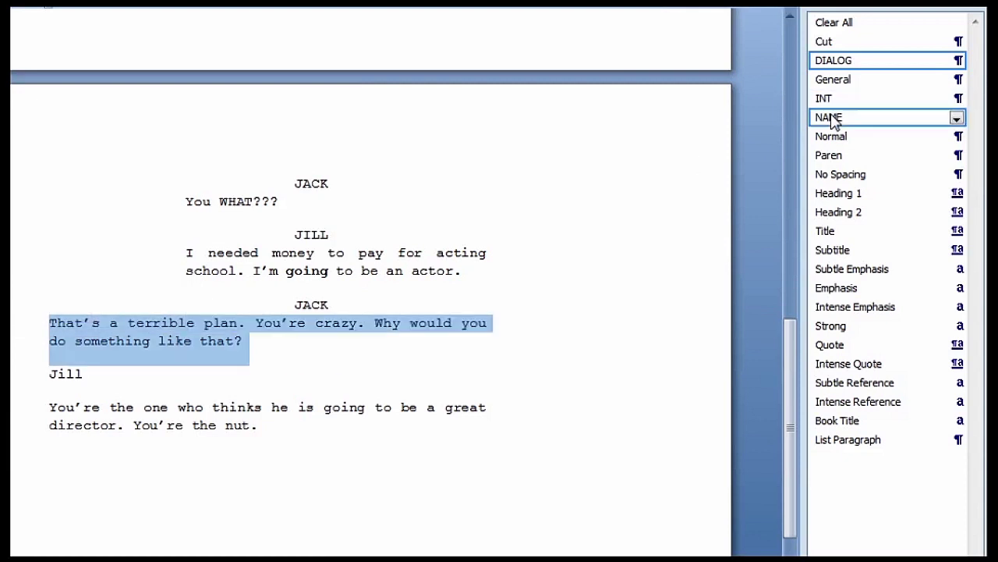
{"action": "left_click", "coordinate": [852, 62]}
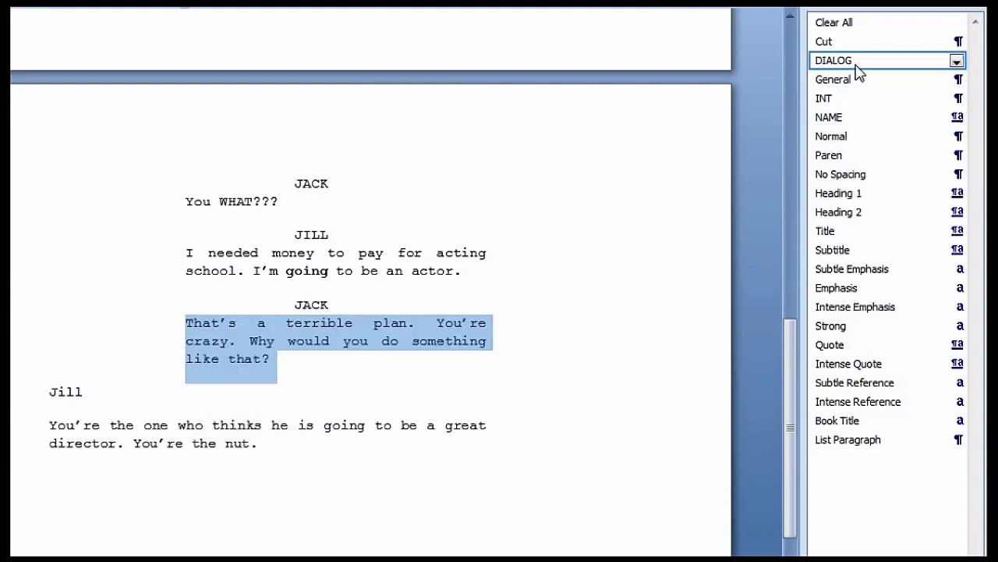
Apply the NAME style to the unformatted "Jill" line and the DIALOG style to her reply about the great director.
{"action": "left_click", "coordinate": [14, 394]}
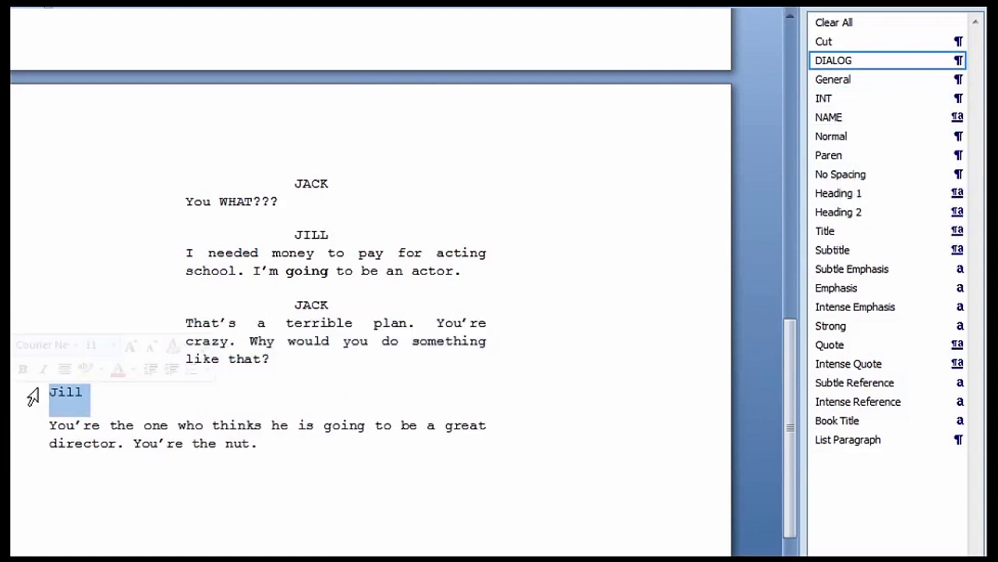
{"action": "left_click", "coordinate": [858, 120]}
{"action": "left_click_drag", "start_coordinate": [11, 418], "coordinate": [11, 439]}
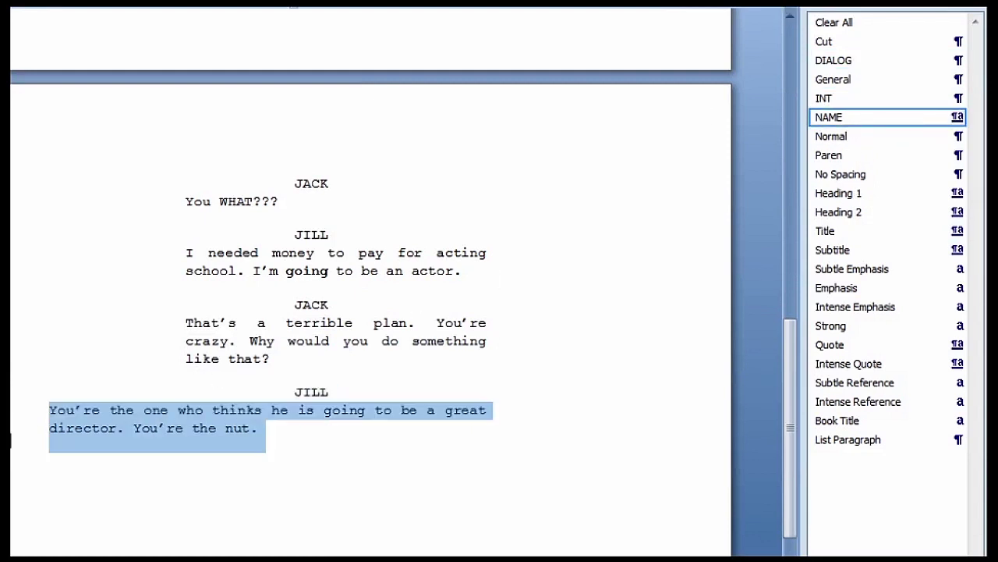
{"action": "left_click", "coordinate": [874, 63]}
Add the closing transition "FADE OUT" in the Cut style below Jill's final dialogue.
{"action": "left_click", "coordinate": [390, 472]}
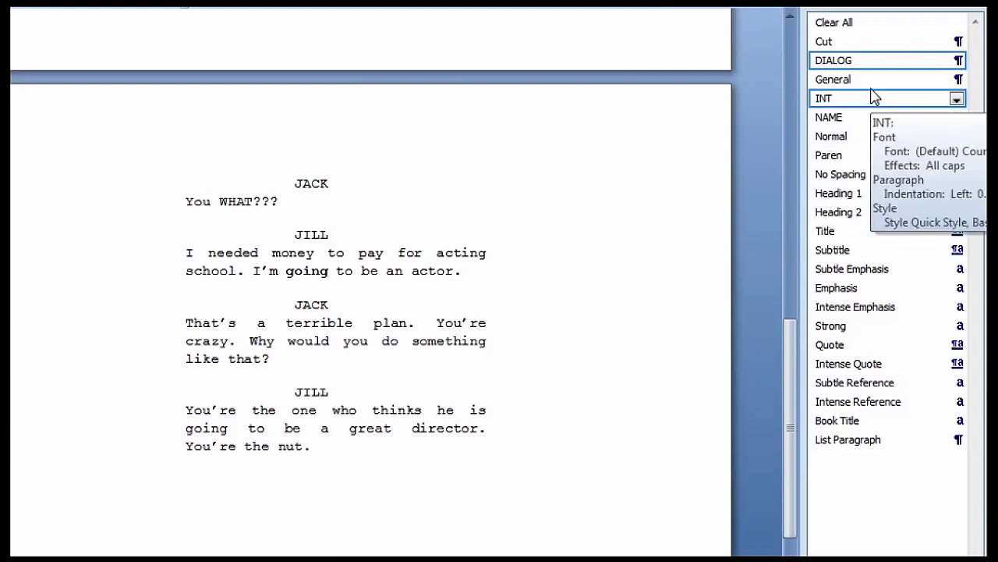
{"action": "left_click", "coordinate": [862, 42]}
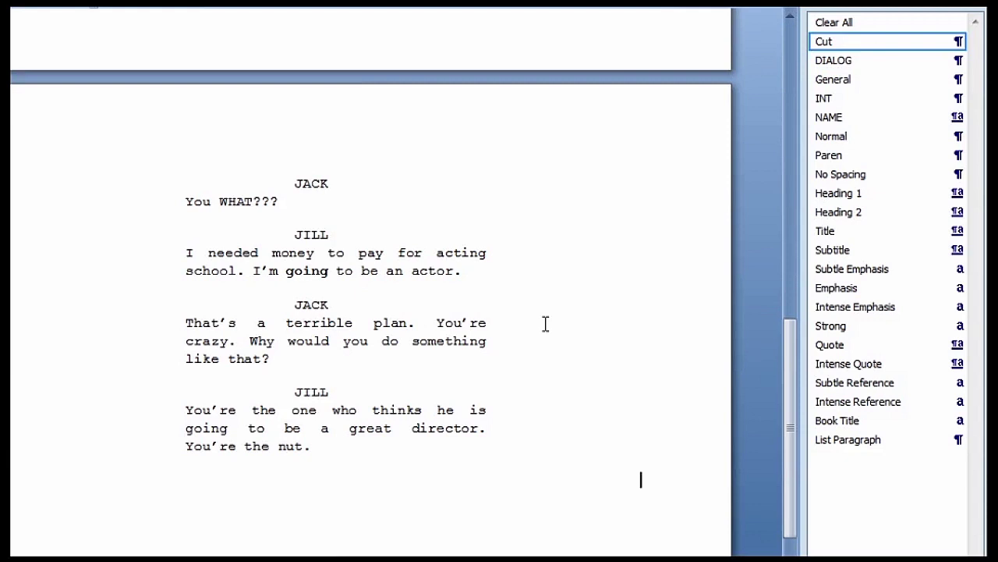
{"action": "type", "text": "FADE OUT"}
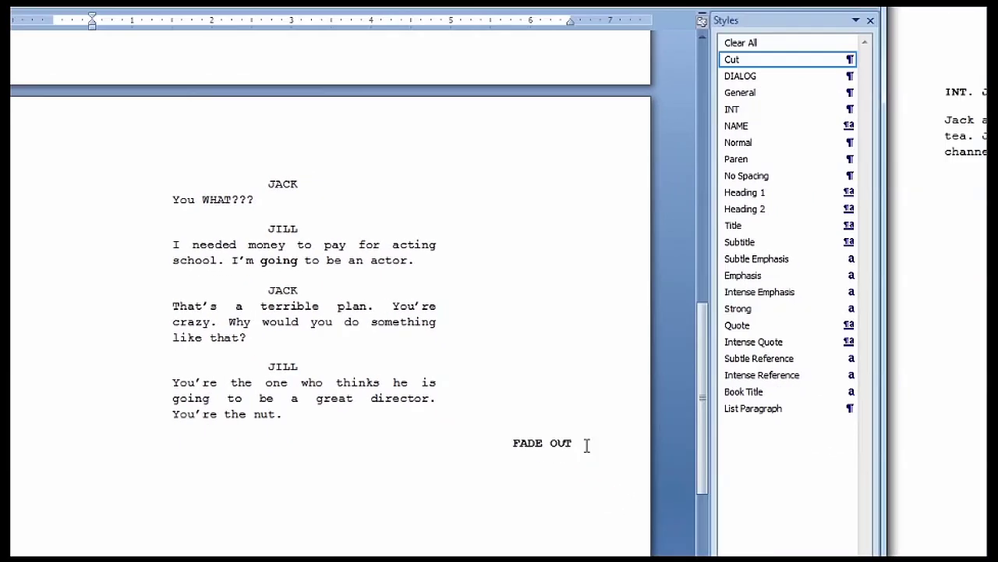
Review the formatted screenplay from the shortcut key list on the first page through to the closing transition.
{"action": "scroll", "coordinate": [357, 453], "scroll_direction": "up", "scroll_amount": 20}
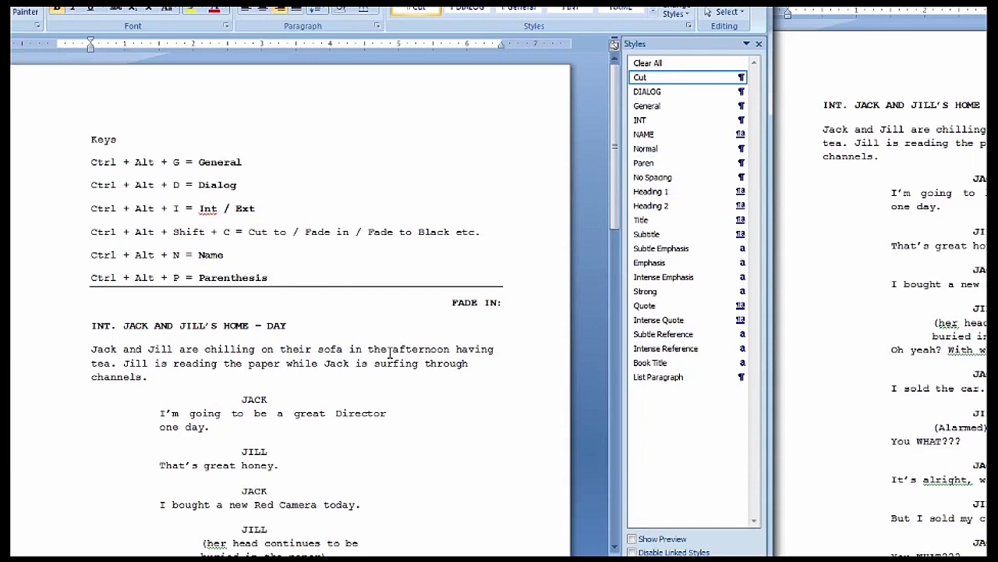
{"action": "scroll", "coordinate": [393, 352], "scroll_direction": "down", "scroll_amount": 5}
{"action": "scroll", "coordinate": [393, 352], "scroll_direction": "down", "scroll_amount": 7}
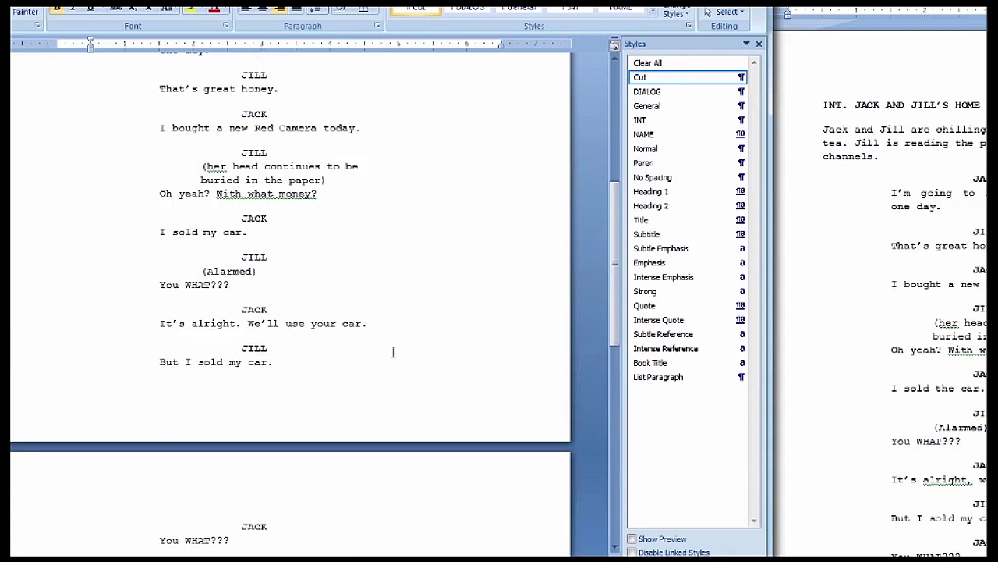
{"action": "scroll", "coordinate": [394, 352], "scroll_direction": "down", "scroll_amount": 3}
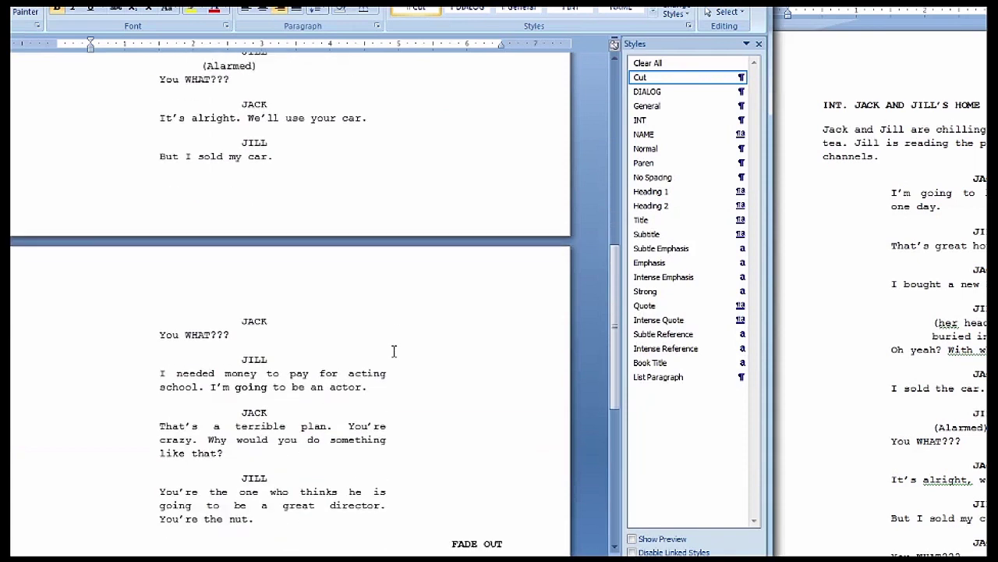
{"action": "scroll", "coordinate": [394, 351], "scroll_direction": "down", "scroll_amount": 2}
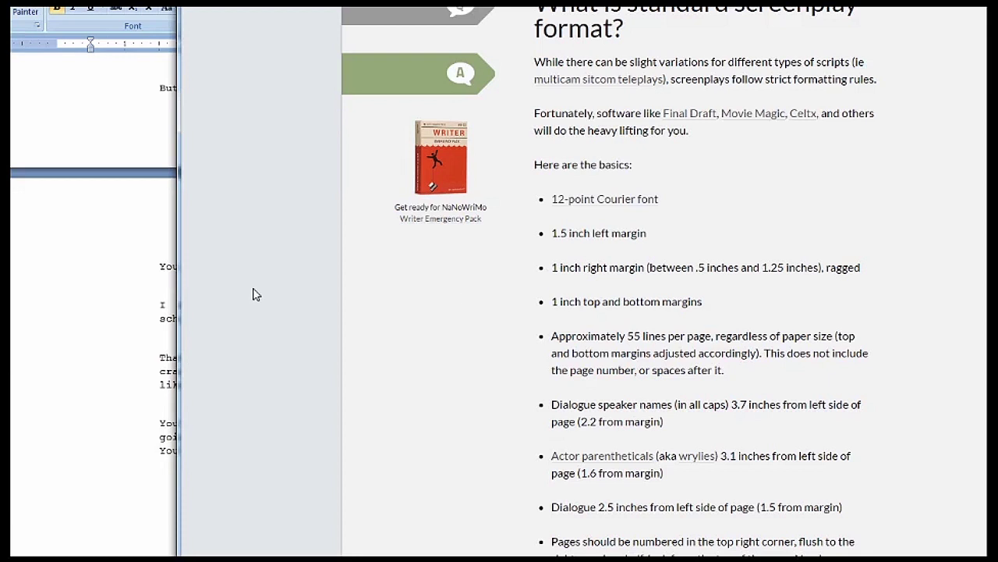
Read the standard screenplay format rules on the Screenwriting.io page, then return to the Word screenplay.
{"action": "scroll", "coordinate": [749, 287], "scroll_direction": "down", "scroll_amount": 3}
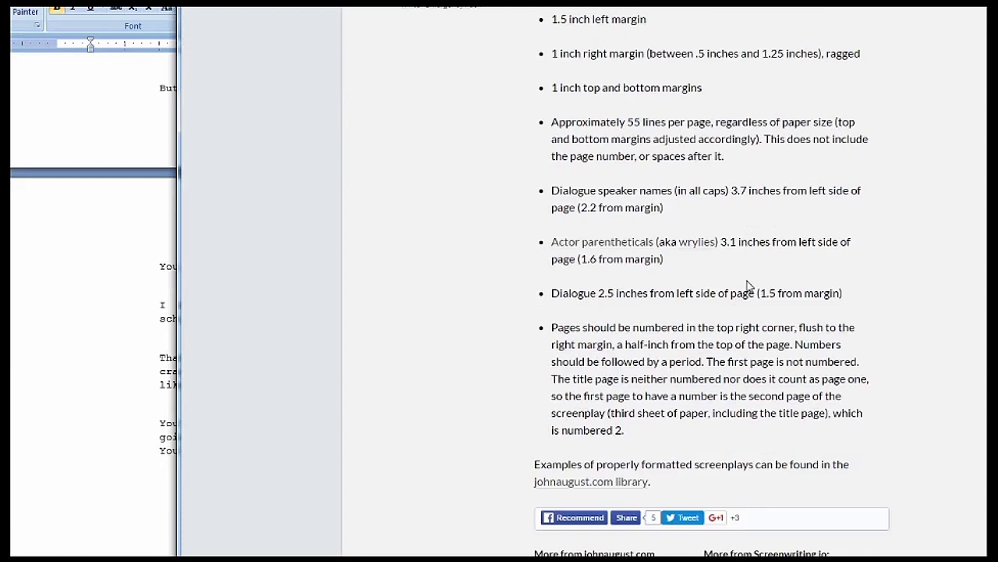
{"action": "scroll", "coordinate": [748, 287], "scroll_direction": "up", "scroll_amount": 2}
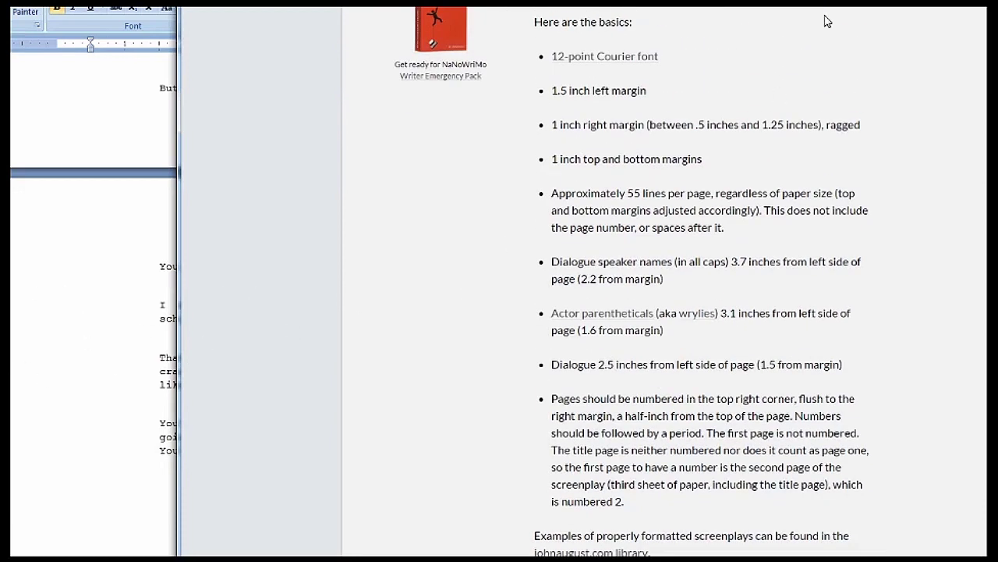
{"action": "scroll", "coordinate": [714, 64], "scroll_direction": "up", "scroll_amount": 4}
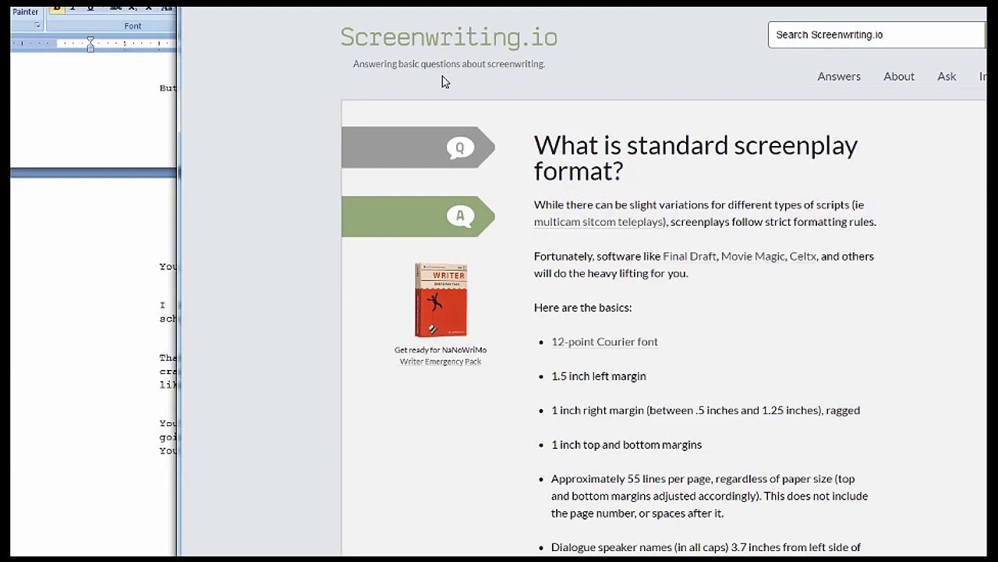
{"action": "key", "text": "alt+Tab"}
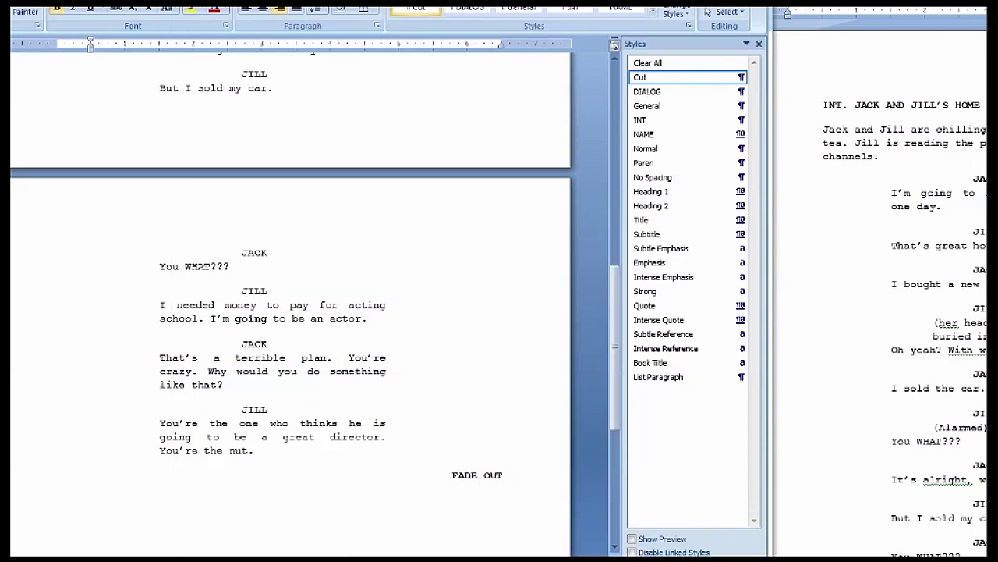